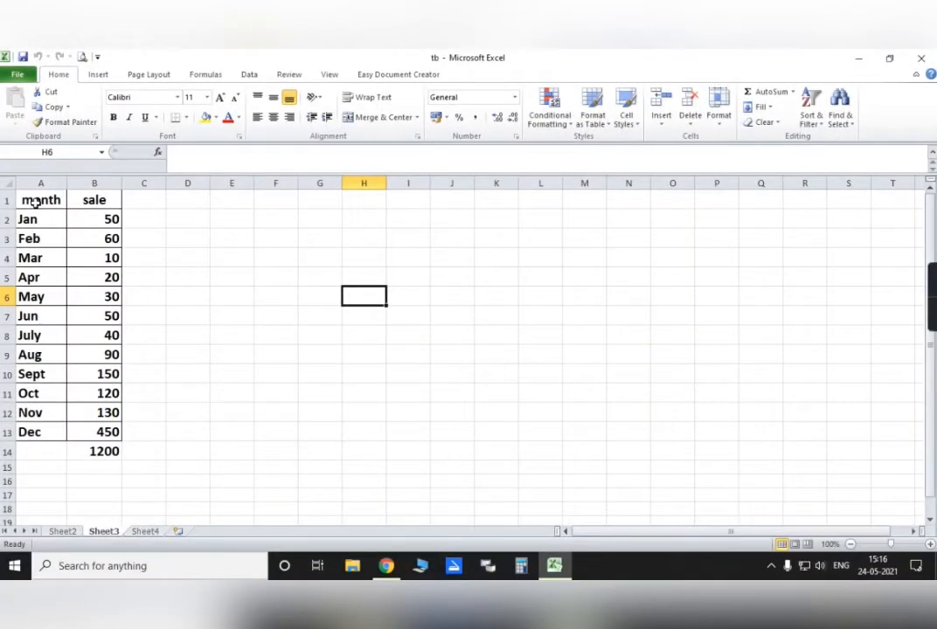
Copy the month and sale table A1:B14 to D1 and G1, and undo both copies
drag(33, 201, 101, 448)
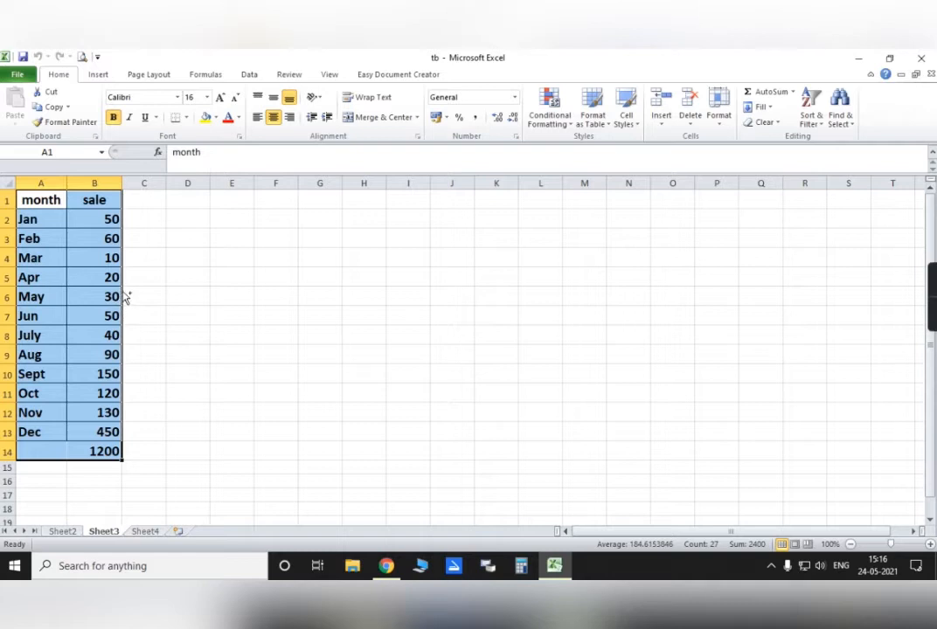
drag(124, 297, 348, 277)
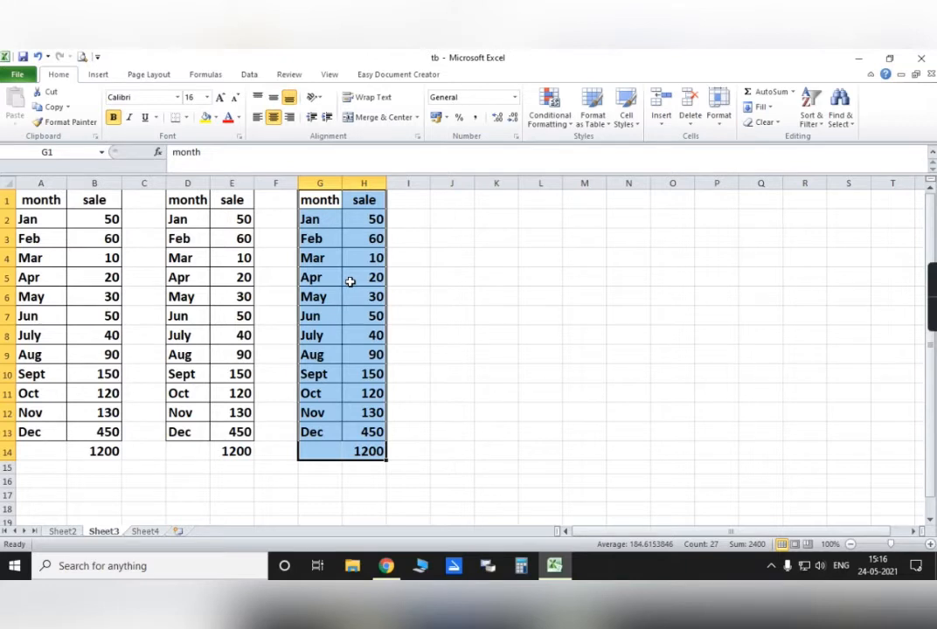
key(ctrl+z)
key(ctrl+z)
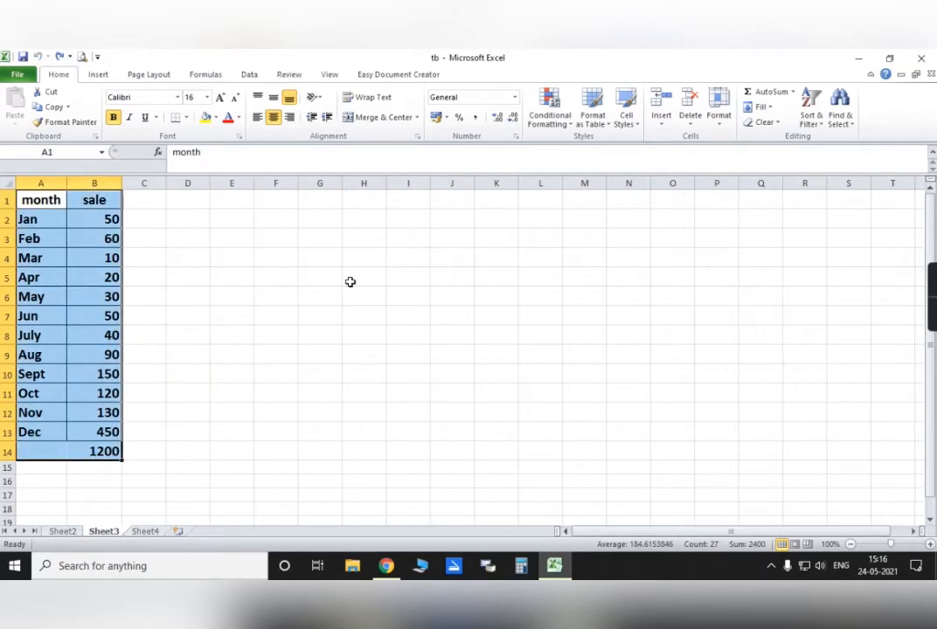
click(184, 291)
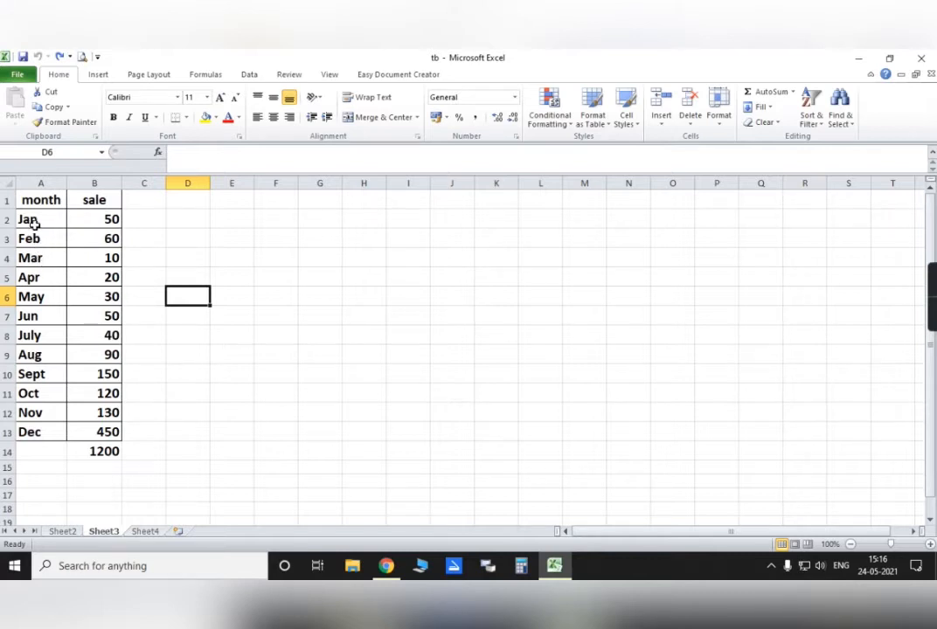
Show the Office Clipboard and copy the Jan row's month and sale cells into it
click(34, 222)
drag(33, 222, 85, 219)
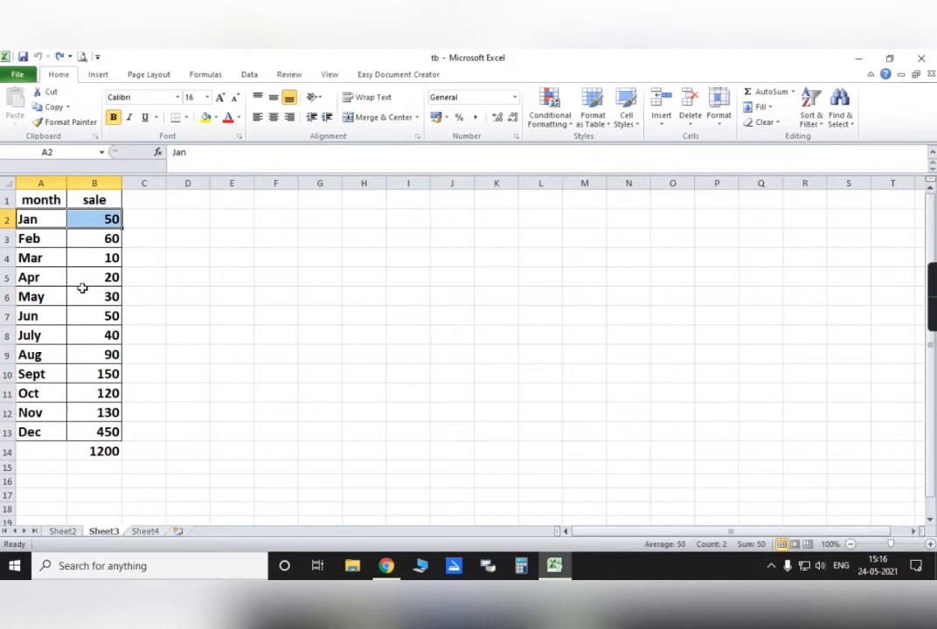
click(95, 137)
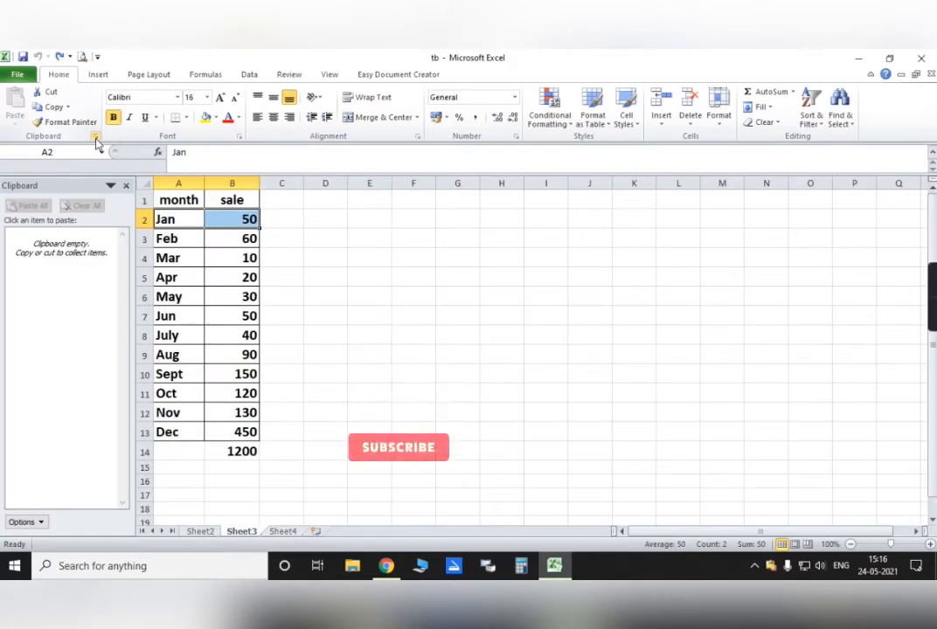
key(ctrl+c)
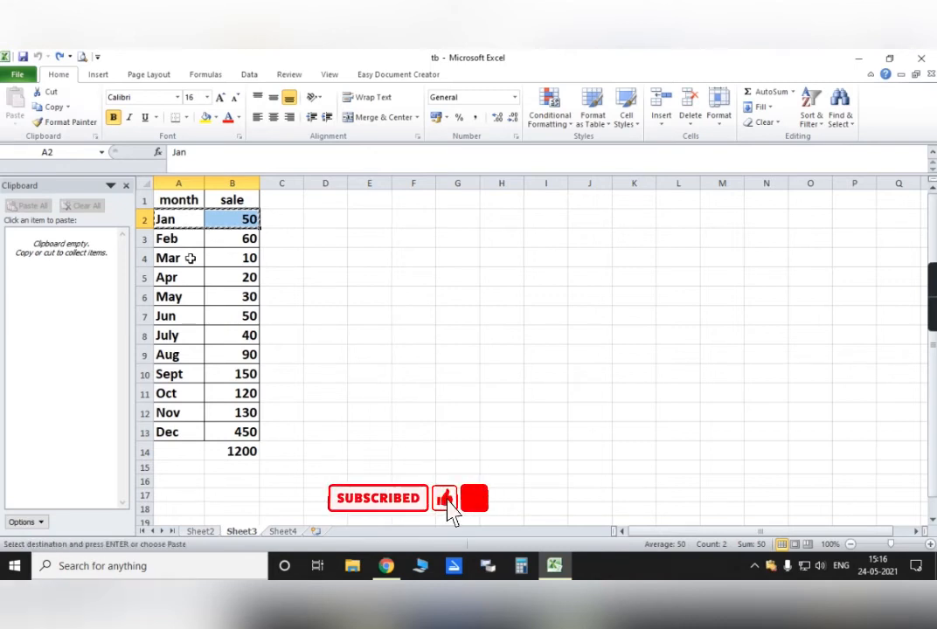
Collect the May, Aug and Dec rows, with their sale values, in the Office Clipboard
drag(166, 295, 225, 295)
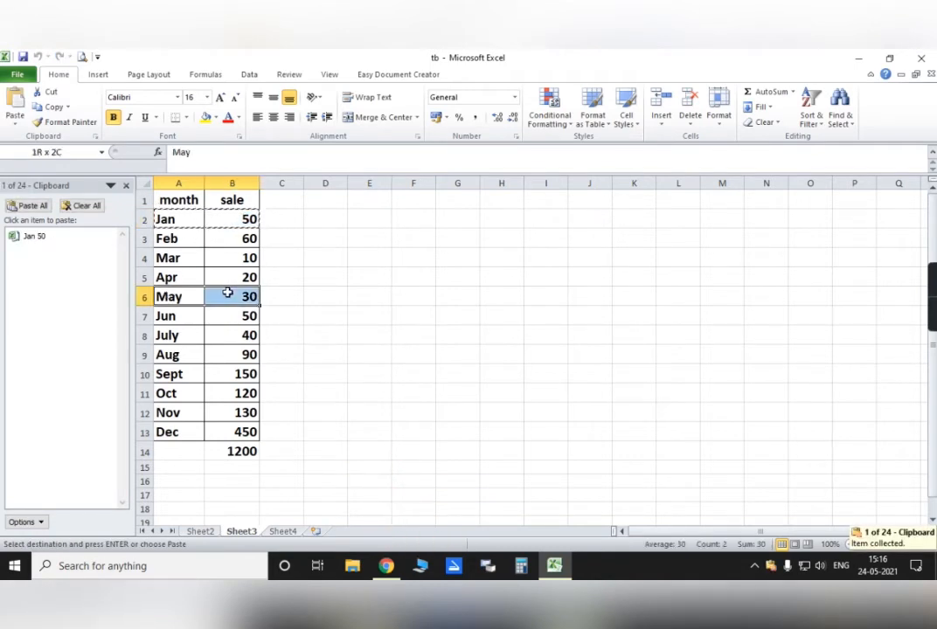
key(ctrl+c)
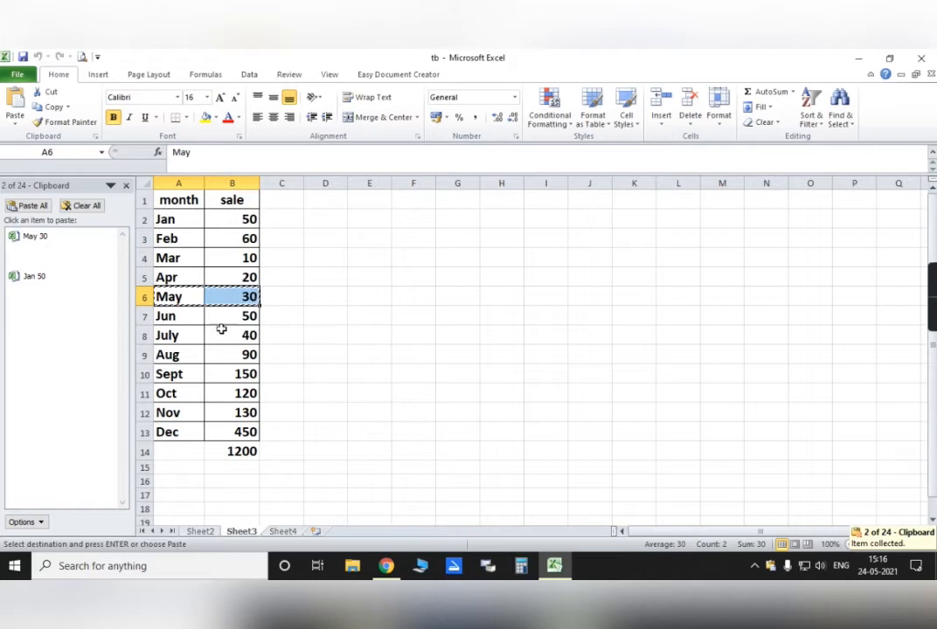
drag(177, 356, 221, 355)
key(ctrl+c)
drag(175, 432, 215, 428)
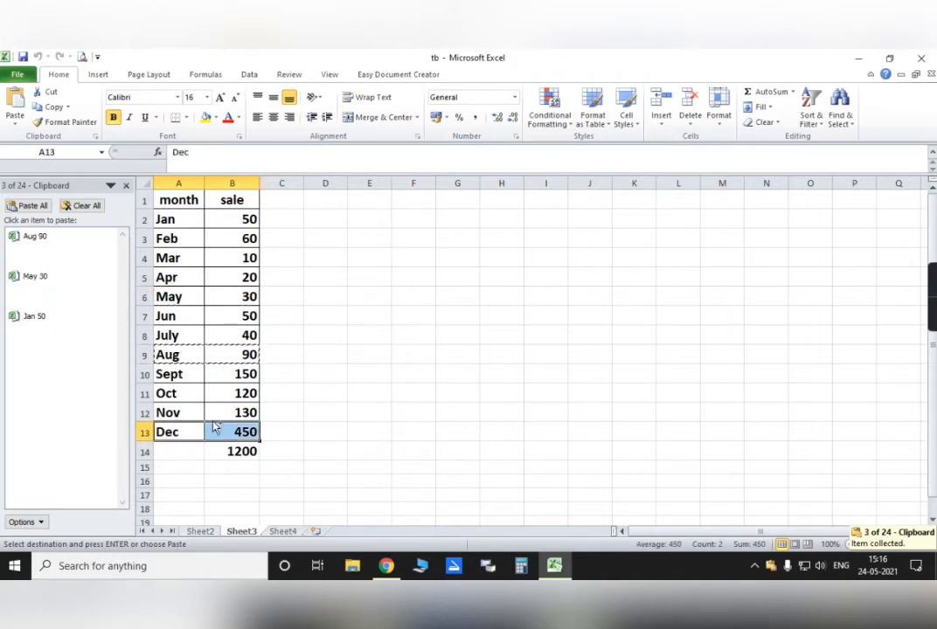
key(ctrl+c)
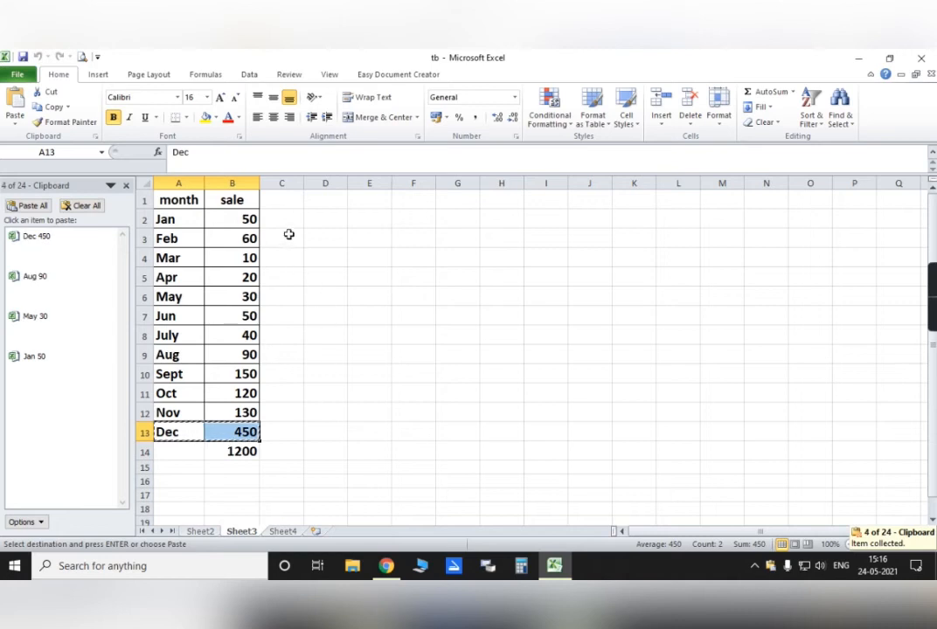
Paste the collected Jan, May, Aug and Dec rows one below another, starting in cell D3
click(312, 237)
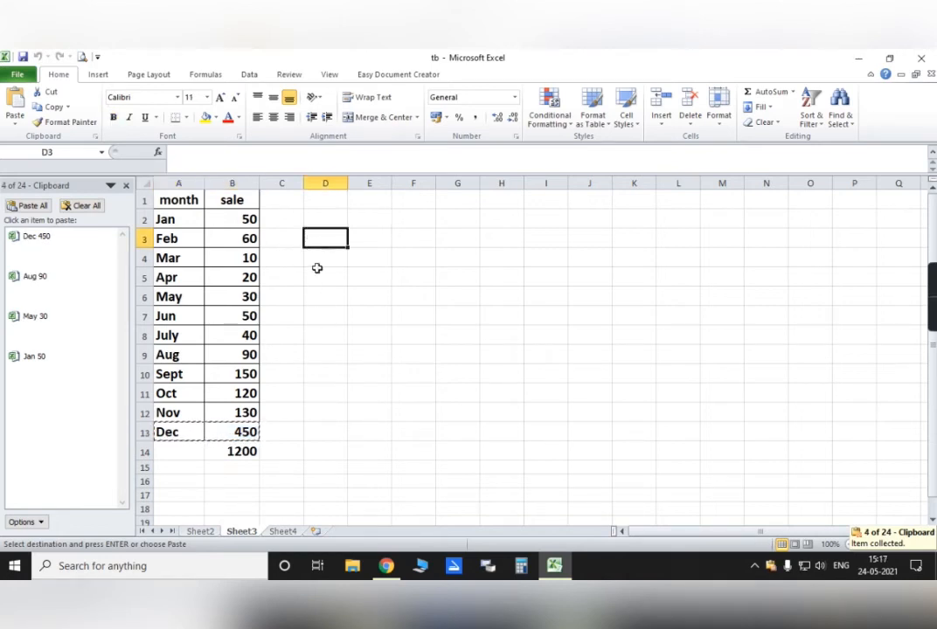
click(39, 357)
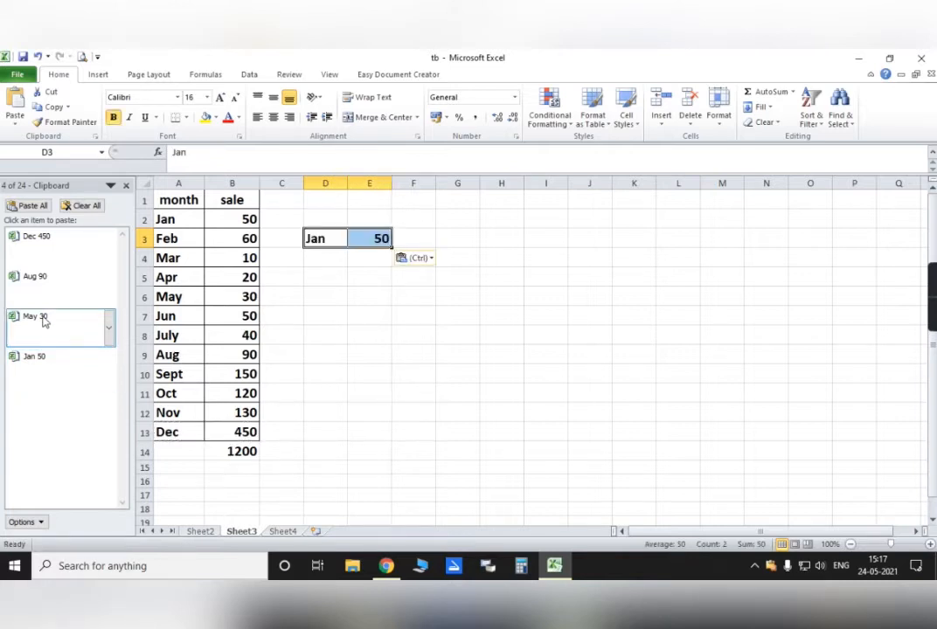
click(43, 321)
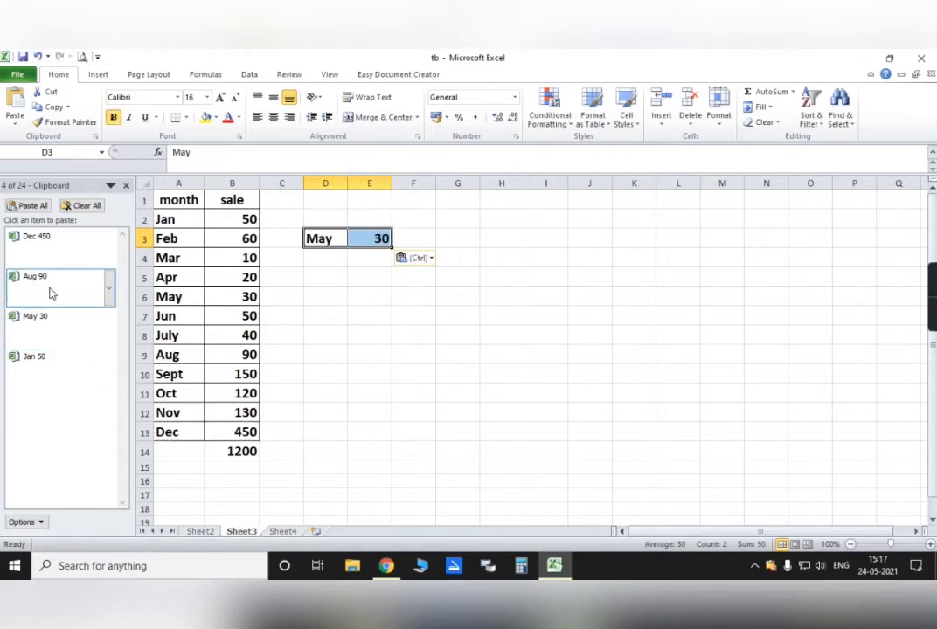
click(65, 358)
click(311, 261)
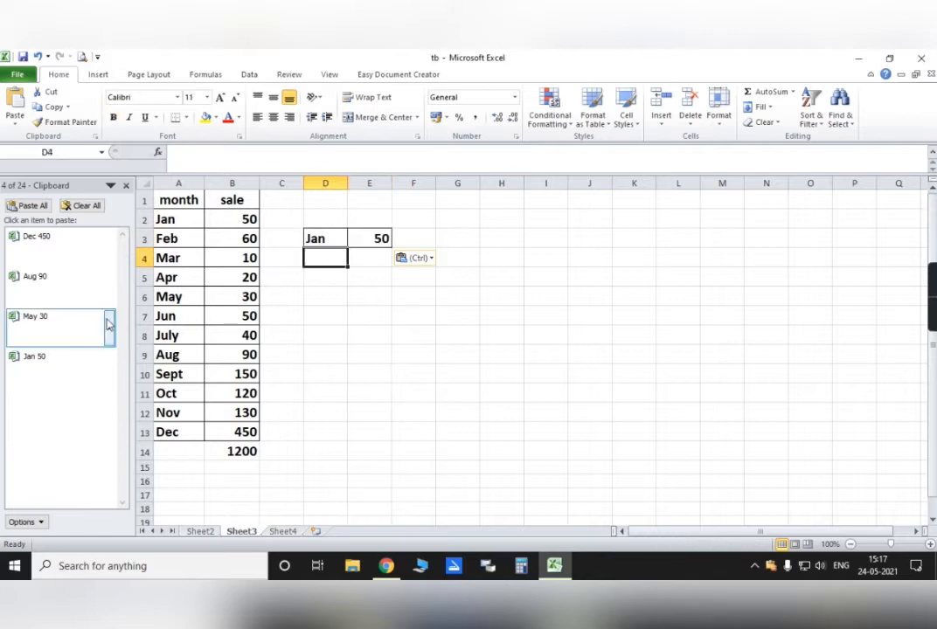
click(77, 318)
click(338, 283)
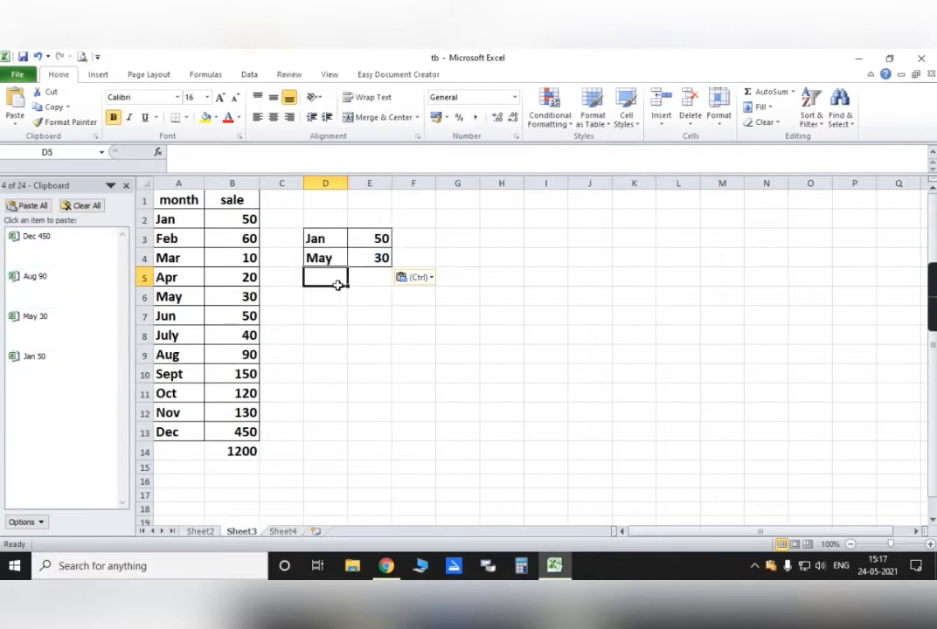
click(74, 279)
click(313, 298)
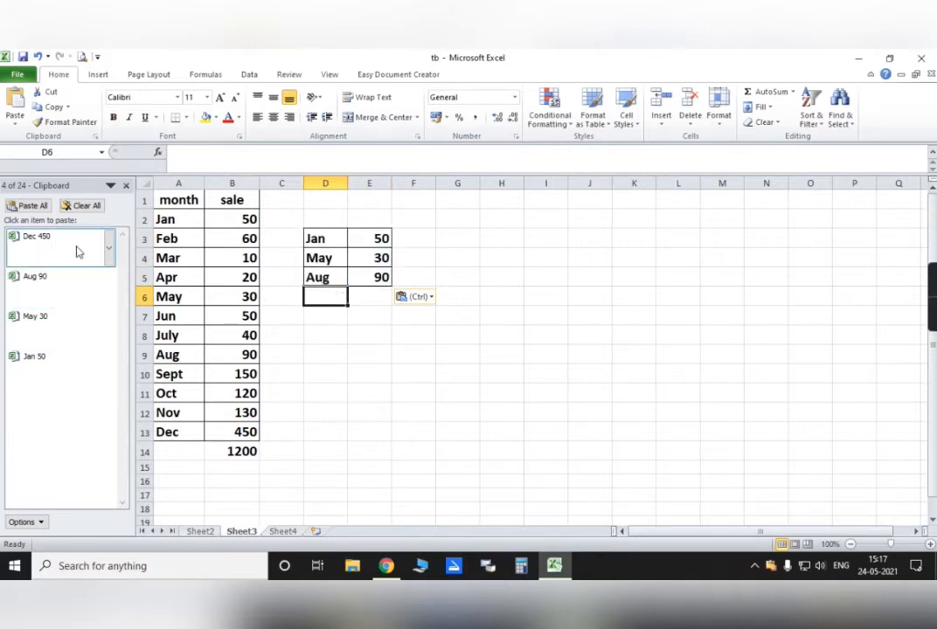
click(67, 241)
click(384, 335)
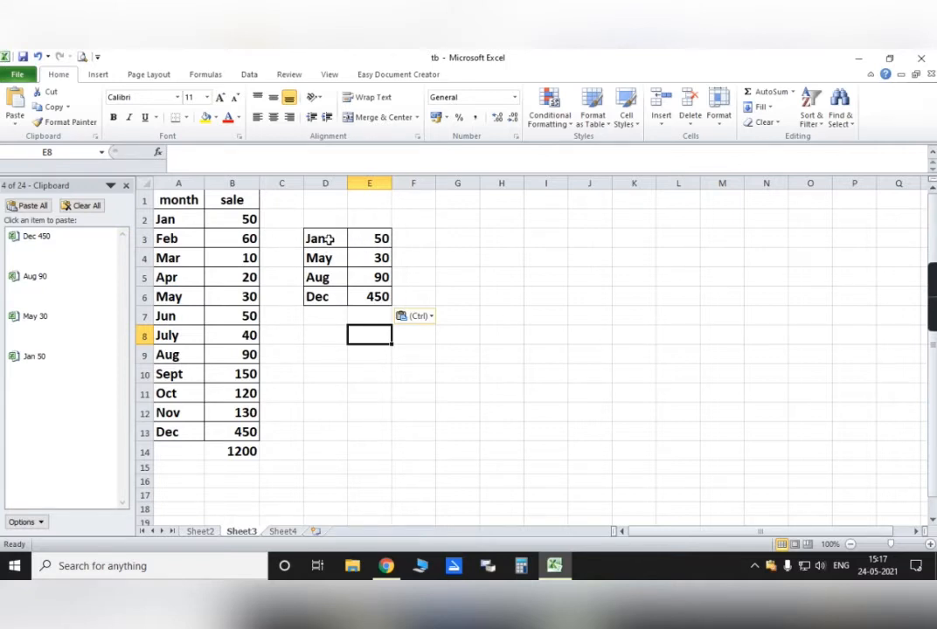
Reopen the Office Clipboard, float it over the empty part of the sheet and view its display options
click(126, 185)
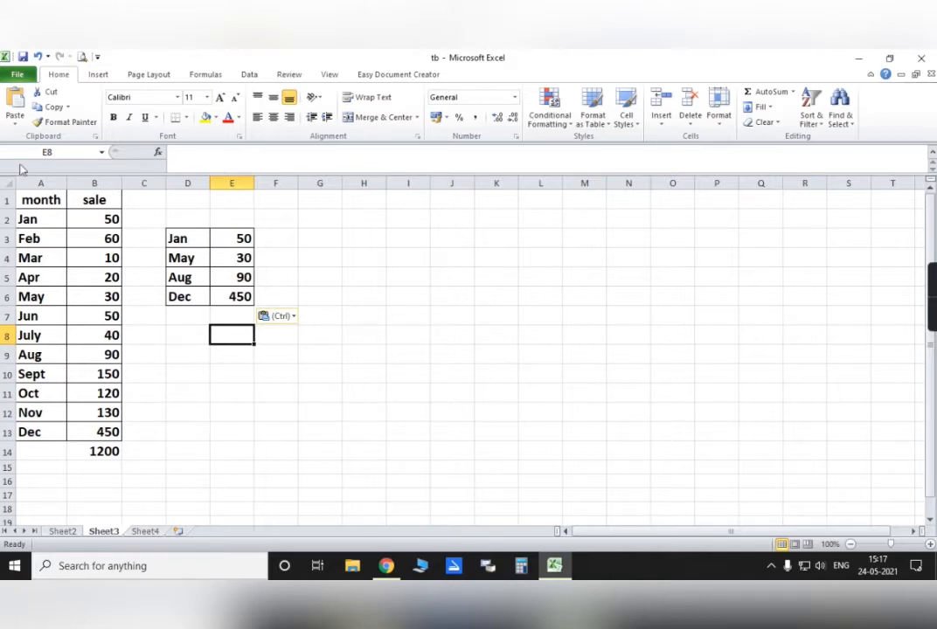
click(96, 136)
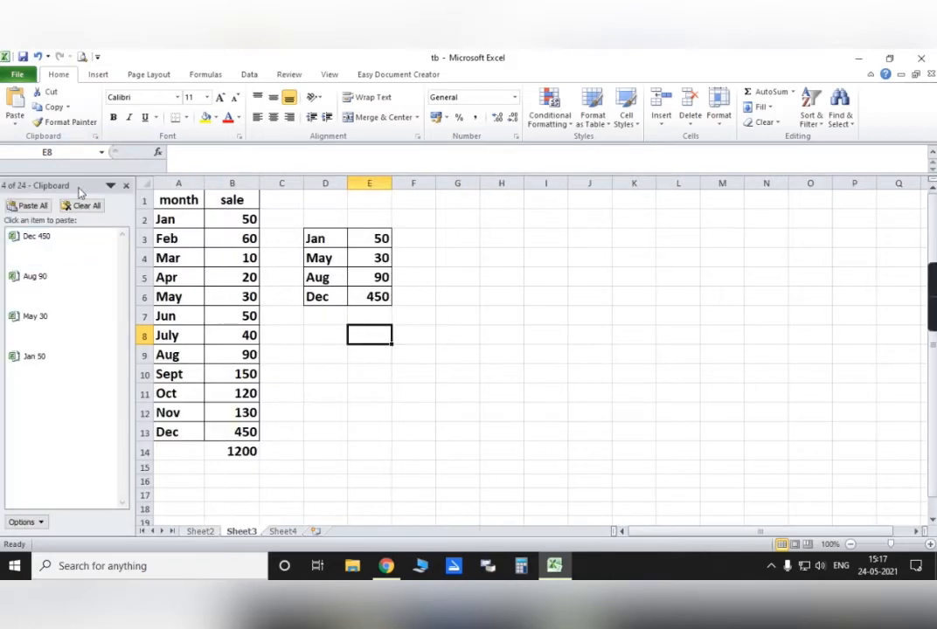
drag(105, 186, 492, 200)
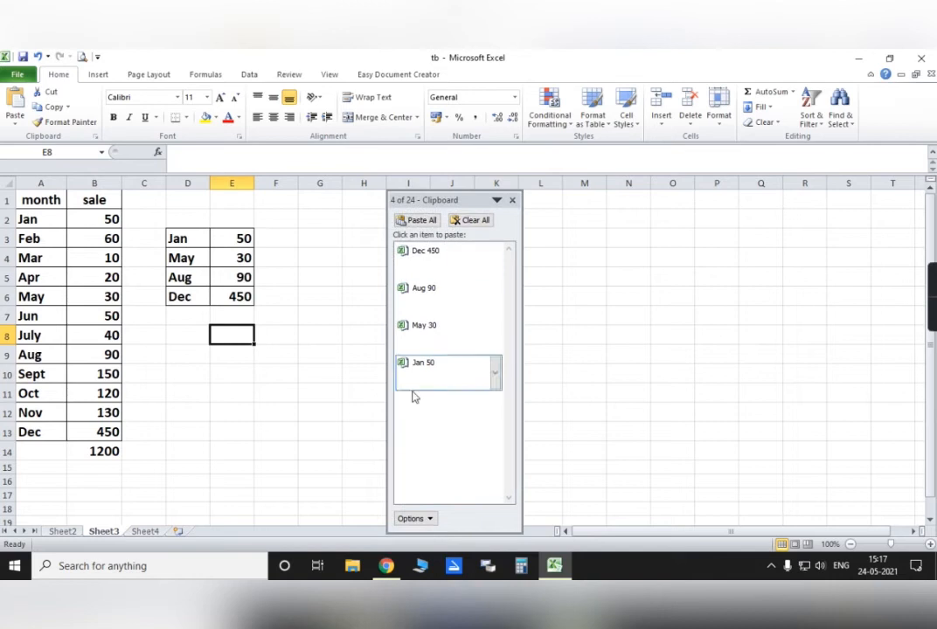
click(426, 519)
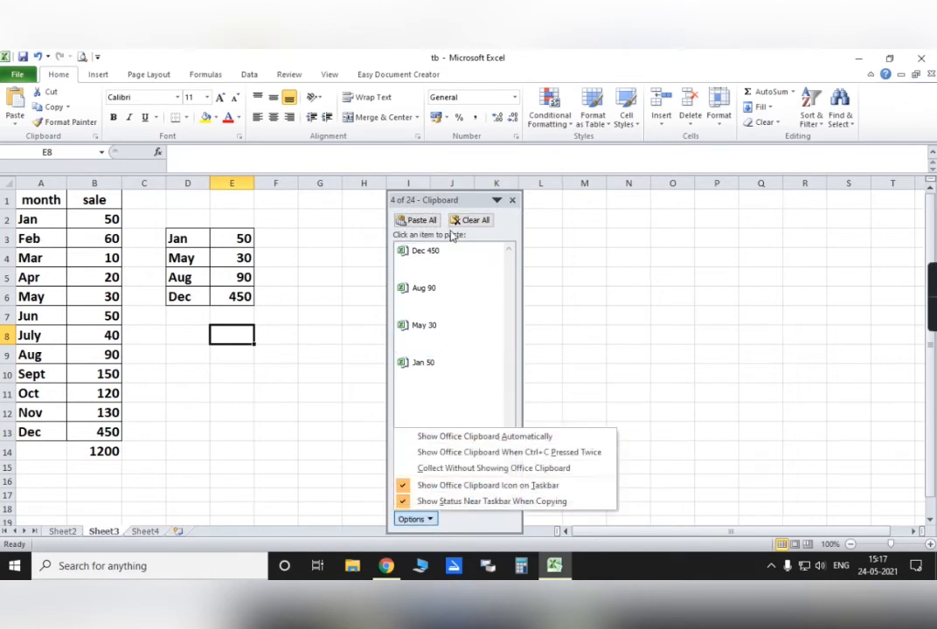
click(508, 307)
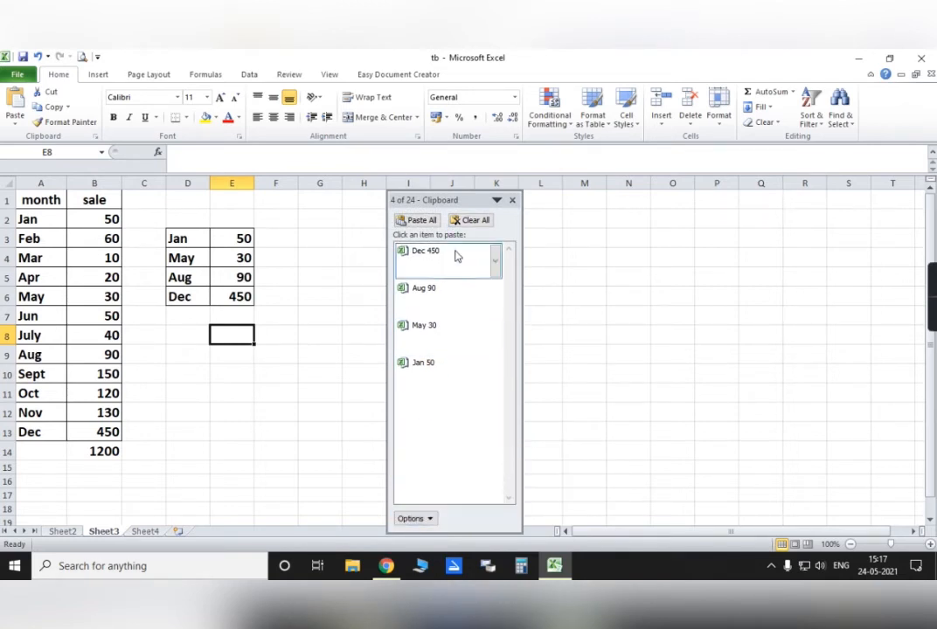
Dock the floating Office Clipboard beside the sheet again and close it
drag(437, 194, 46, 145)
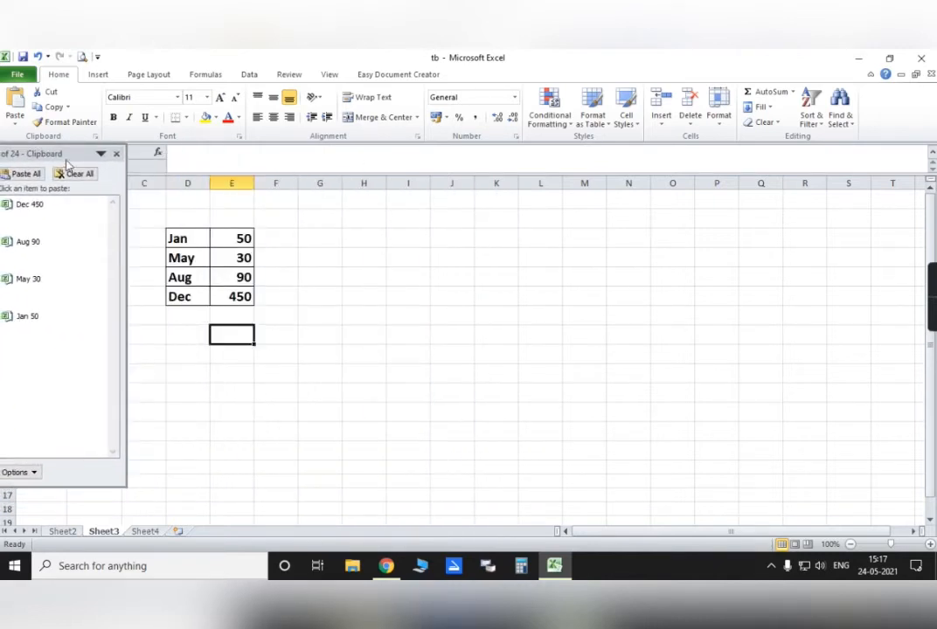
double_click(67, 159)
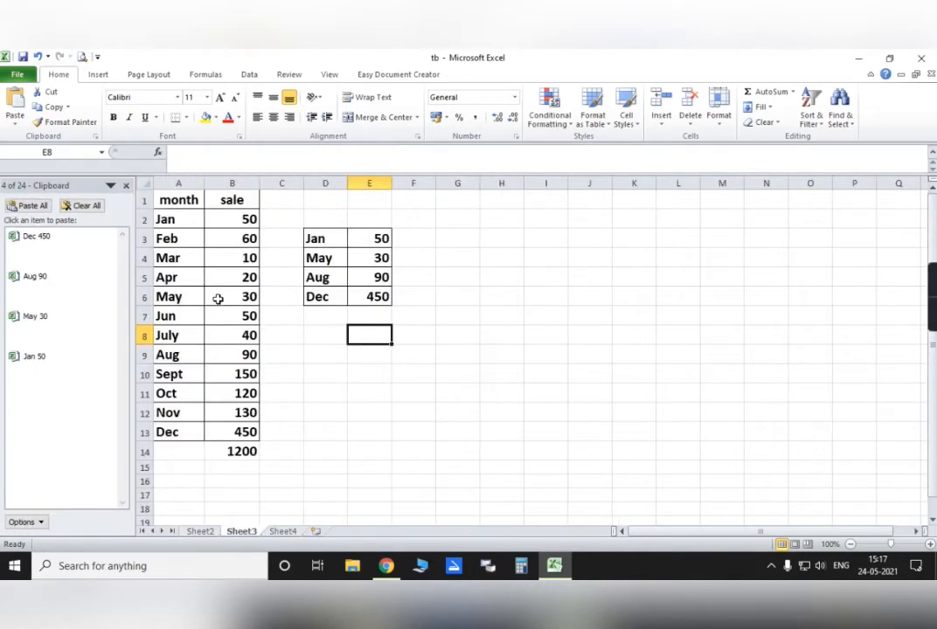
click(126, 185)
Delete the cells D3:F7 containing the pasted rows, using Shift cells left
drag(179, 239, 253, 305)
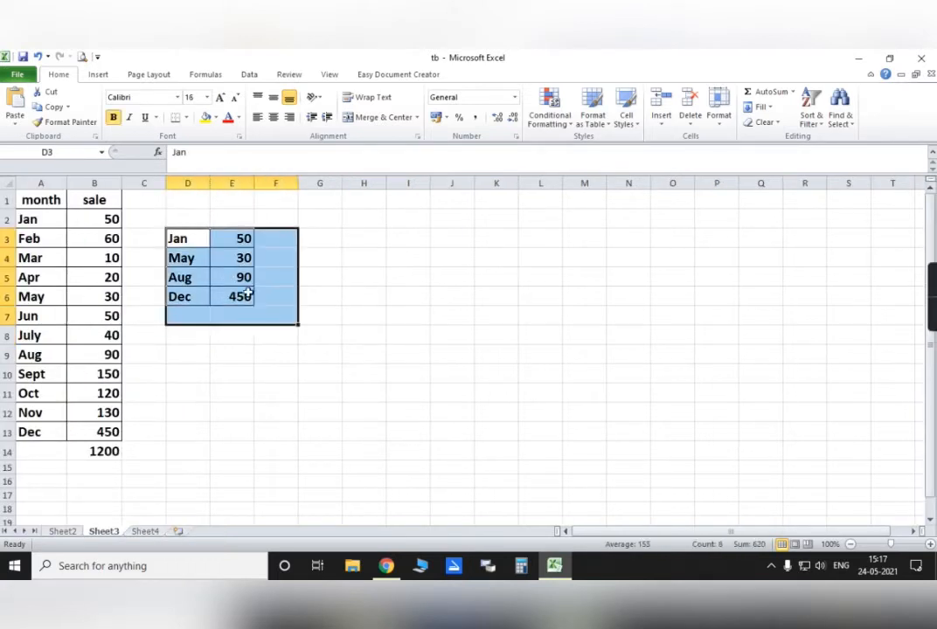
right_click(250, 289)
click(284, 390)
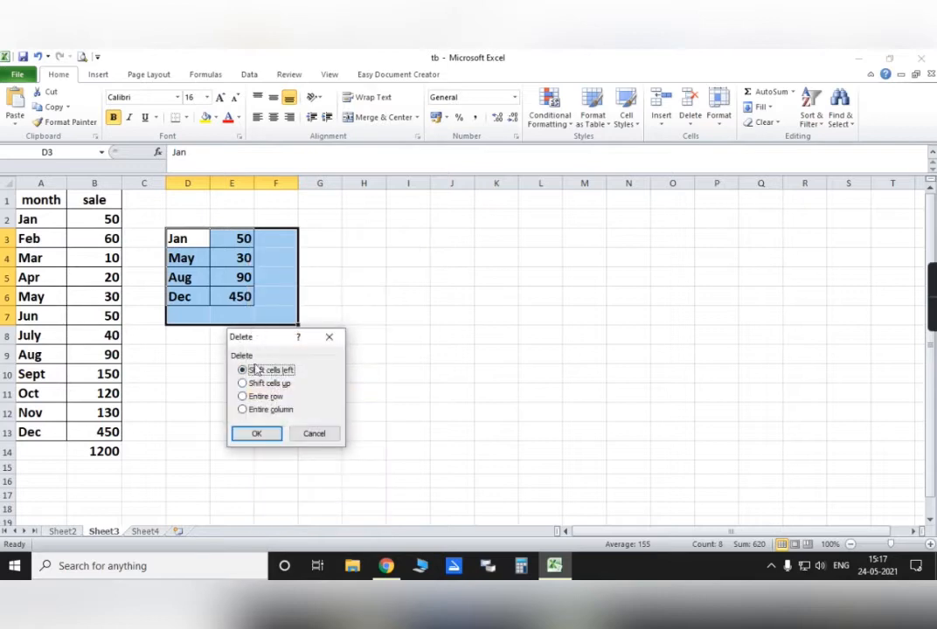
click(253, 432)
click(232, 366)
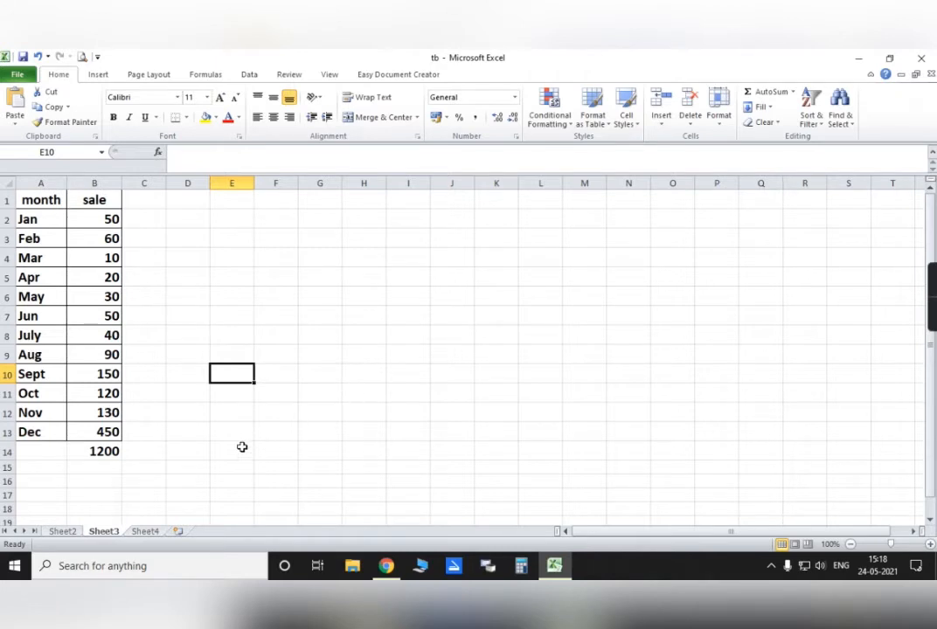
Enter the formula =CELL("filename") in cell E15 to return the workbook's path and sheet name
click(231, 468)
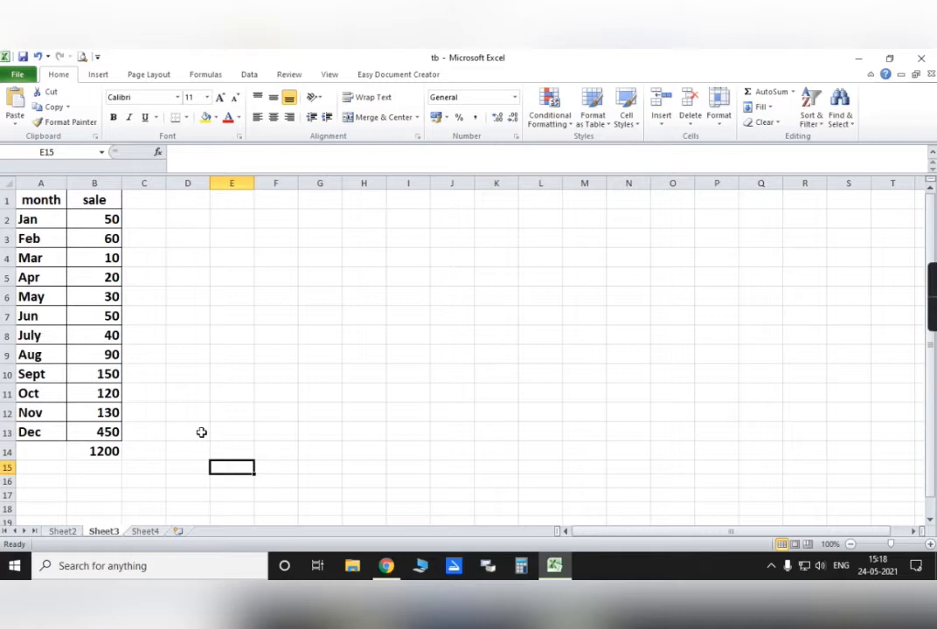
text(=)
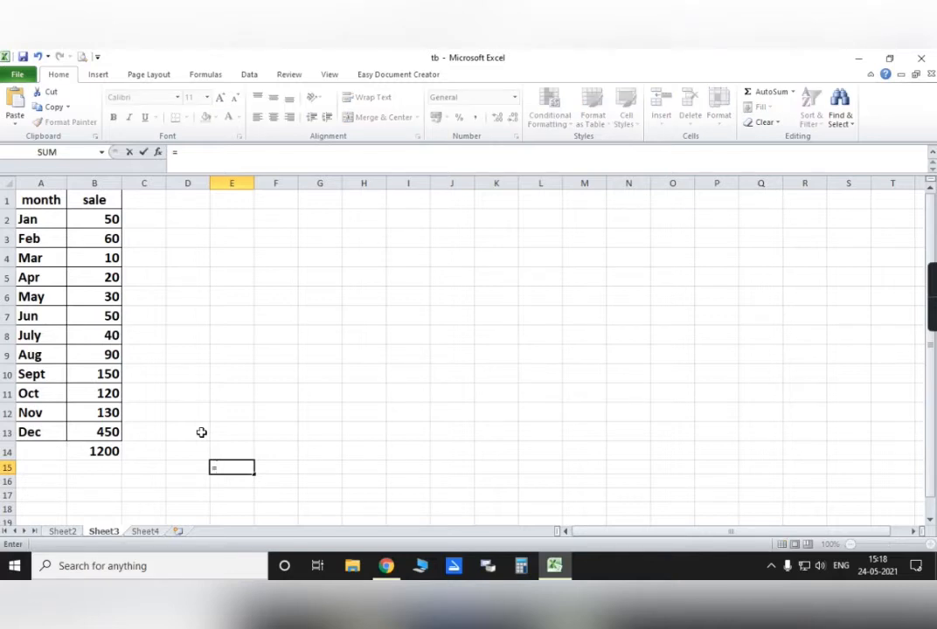
text(cell)
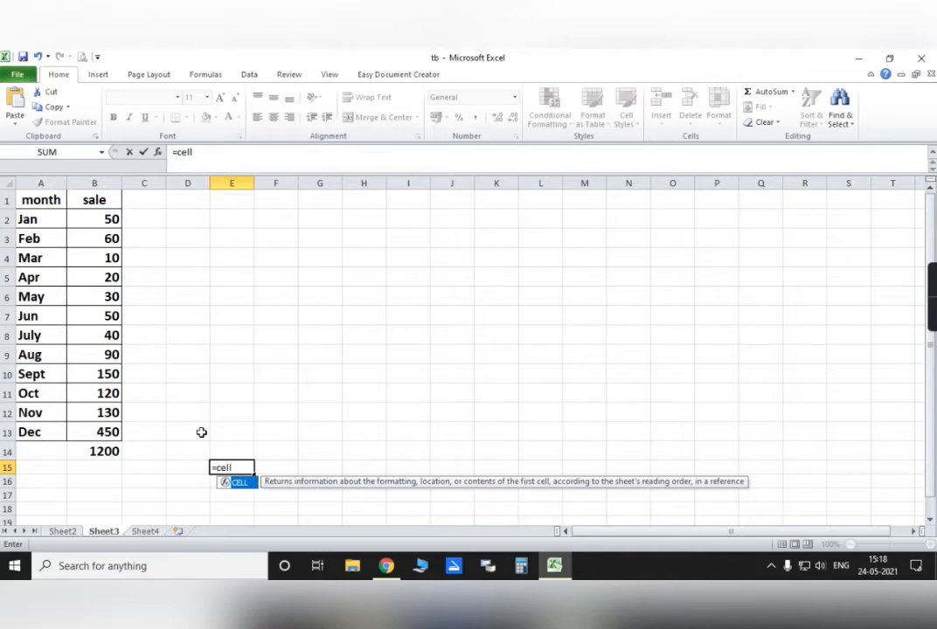
text(()
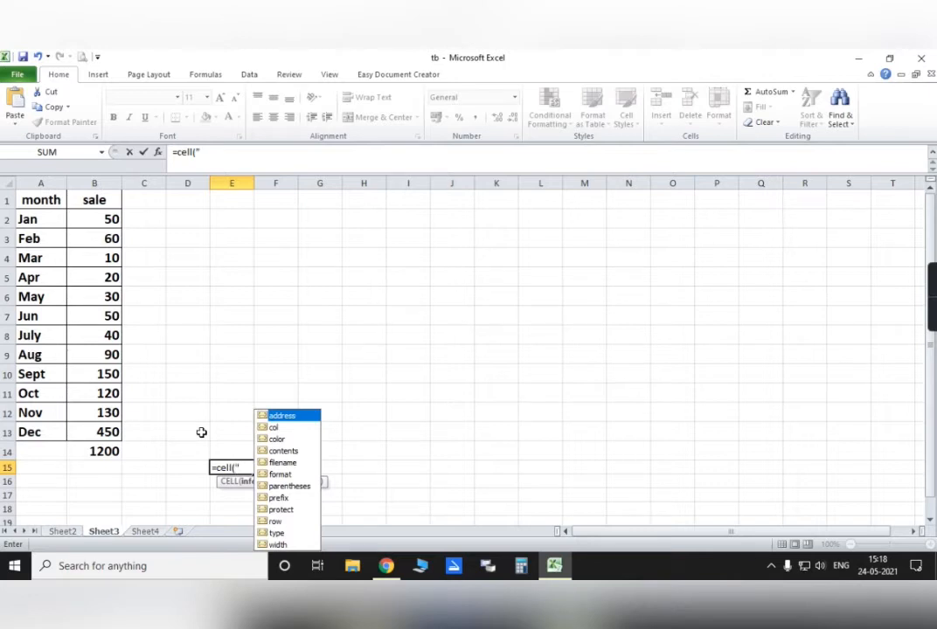
text("f)
click(281, 464)
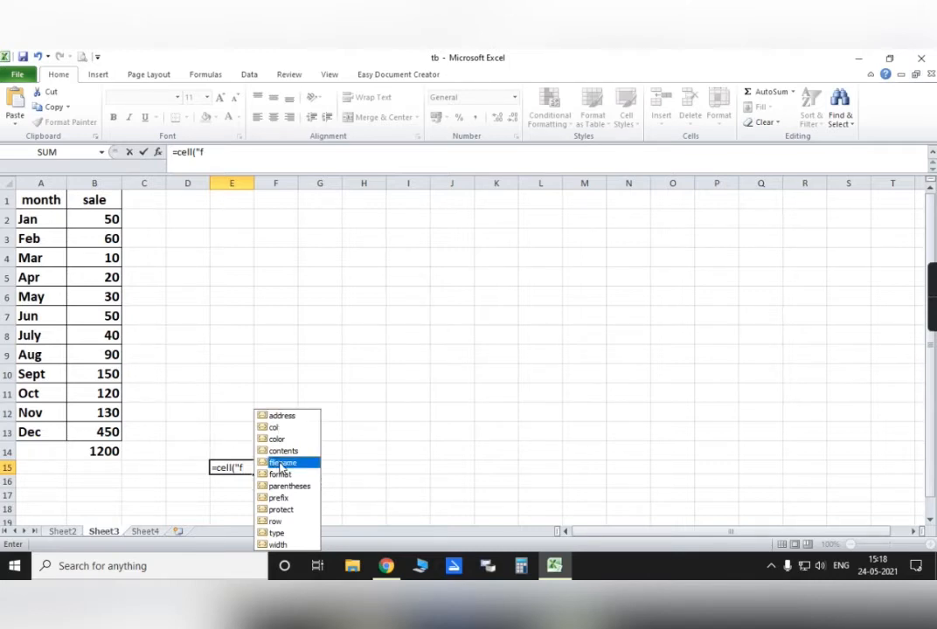
double_click(281, 465)
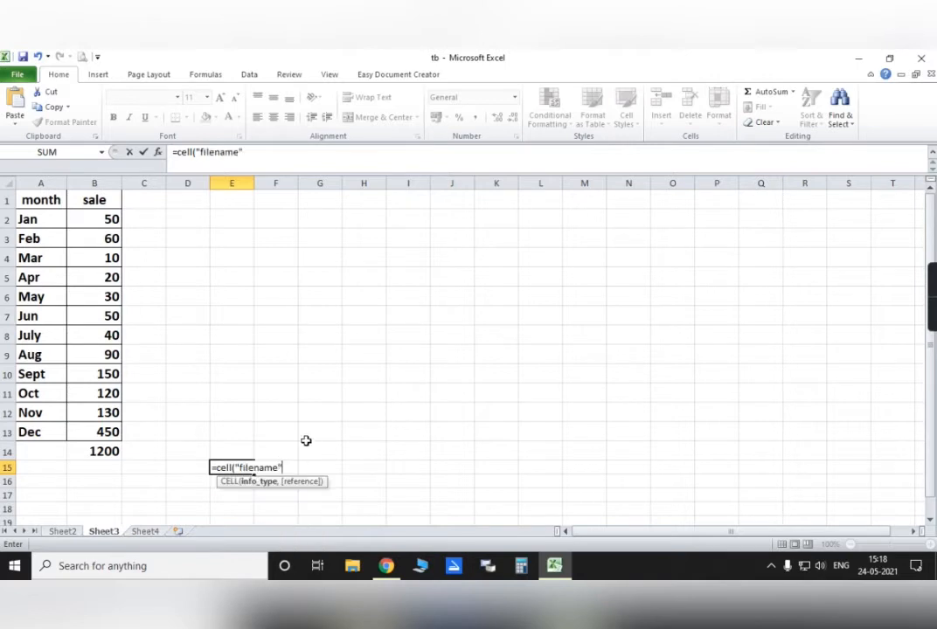
text())
key(Return)
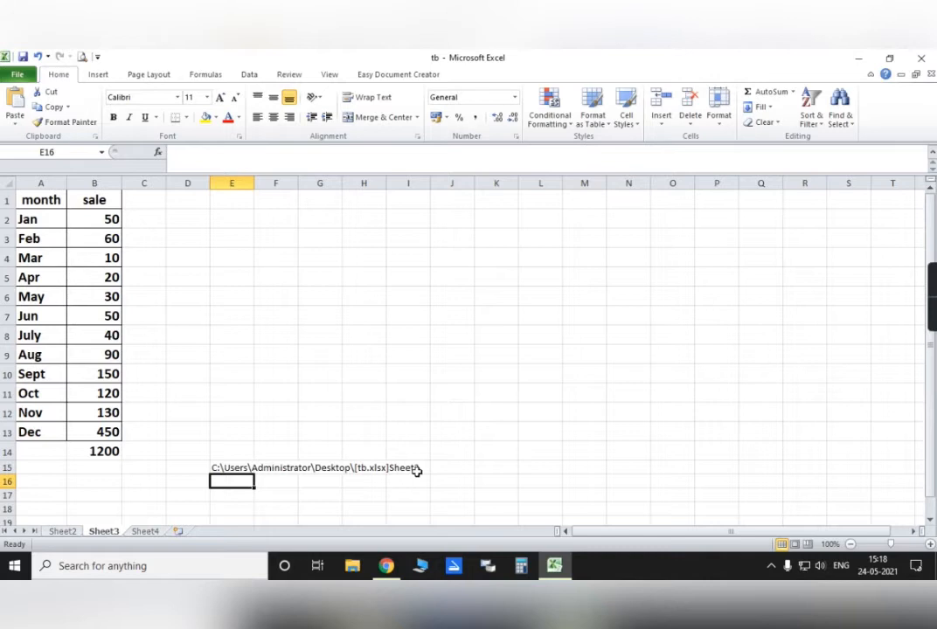
Clear the file path formula from cell E15
key(Right)
key(Right)
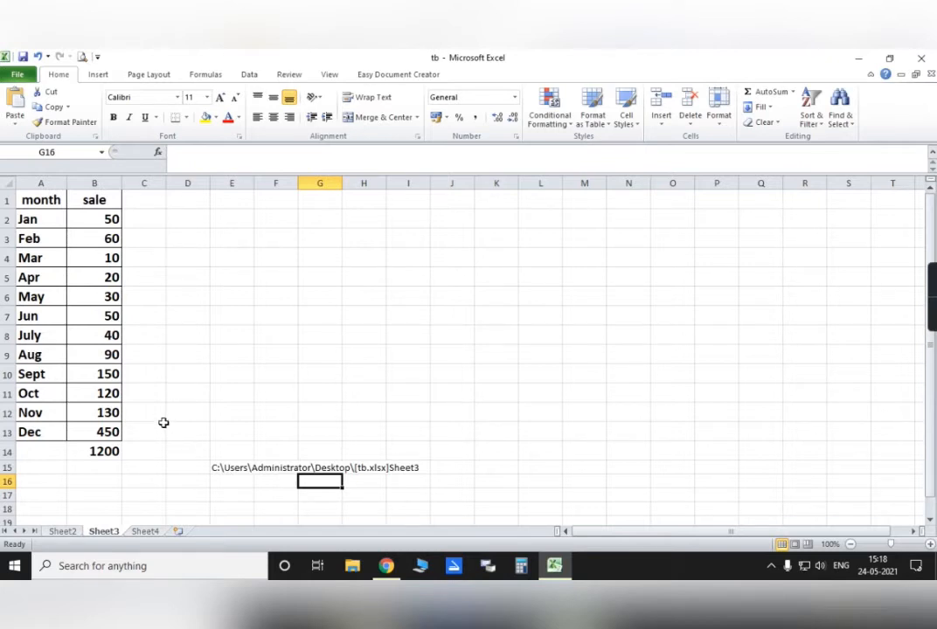
click(223, 469)
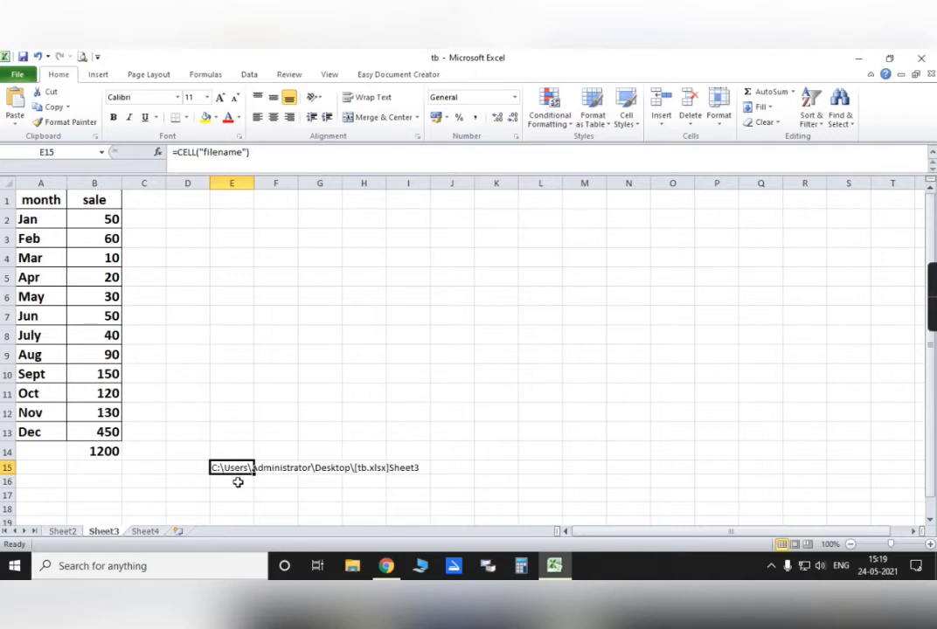
key(Delete)
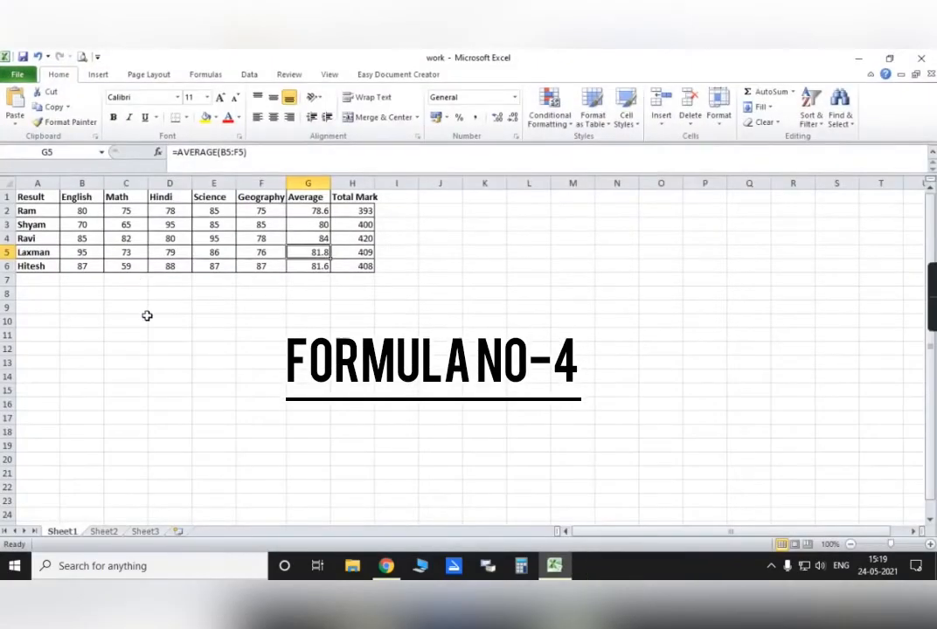
In the work workbook, display the marks table's formulas in place of their results, and switch back to values
click(145, 320)
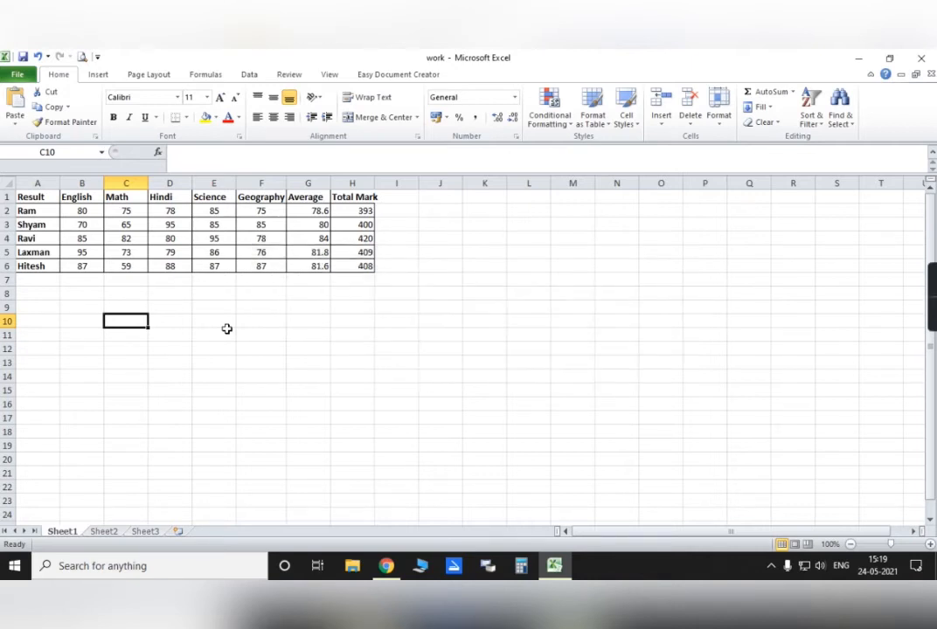
key(ctrl+grave)
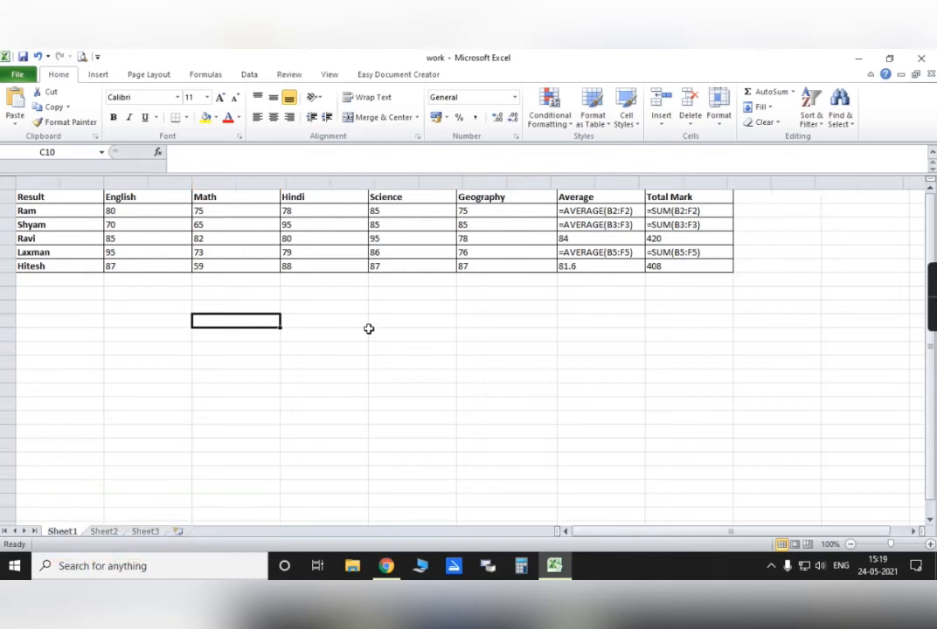
key(ctrl+grave)
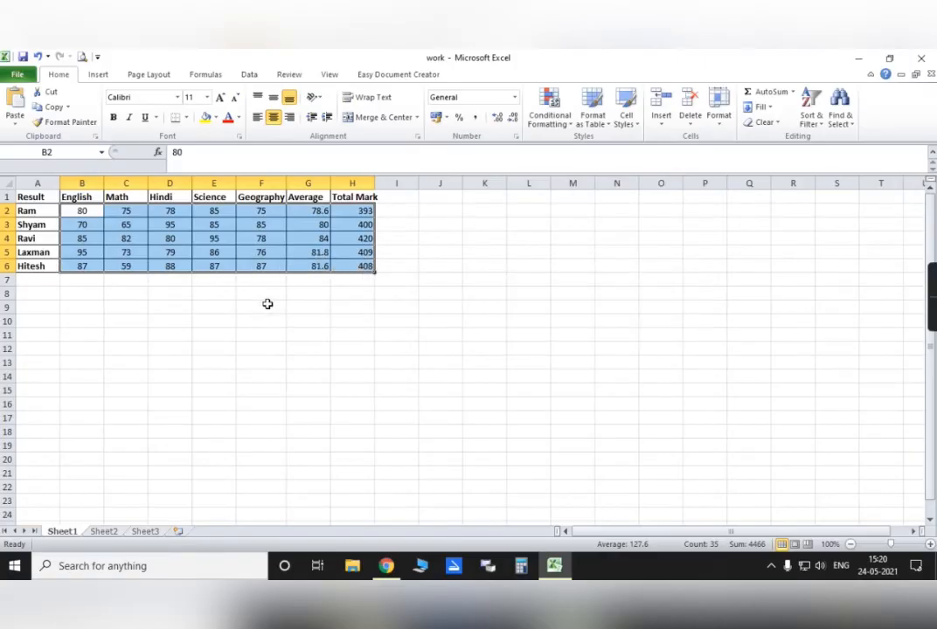
Within B2:H6, select only the formula cells using Go To Special, with Numbers and Text included and Logicals and Errors excluded
key(ctrl+g)
key(F5)
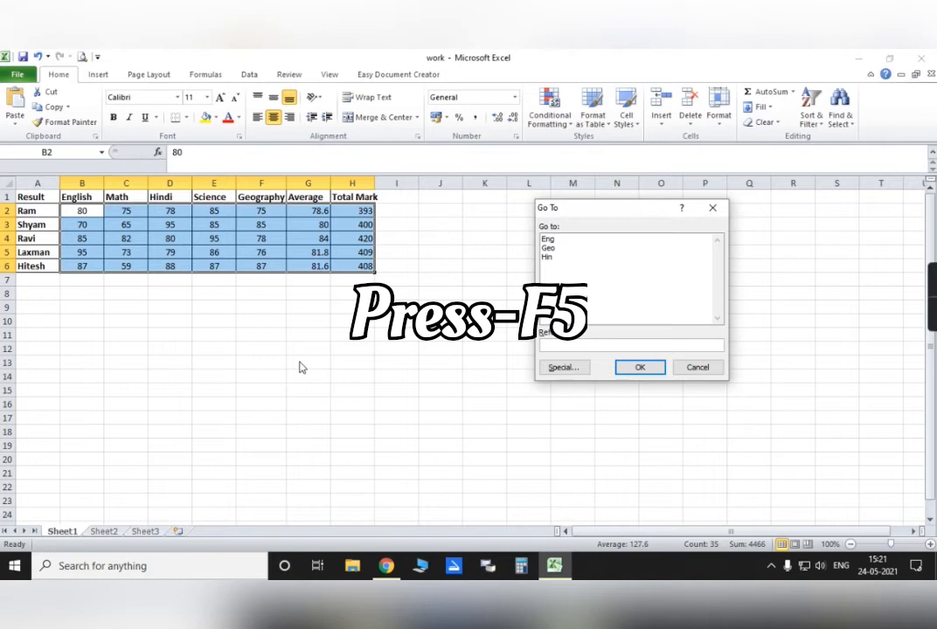
click(565, 371)
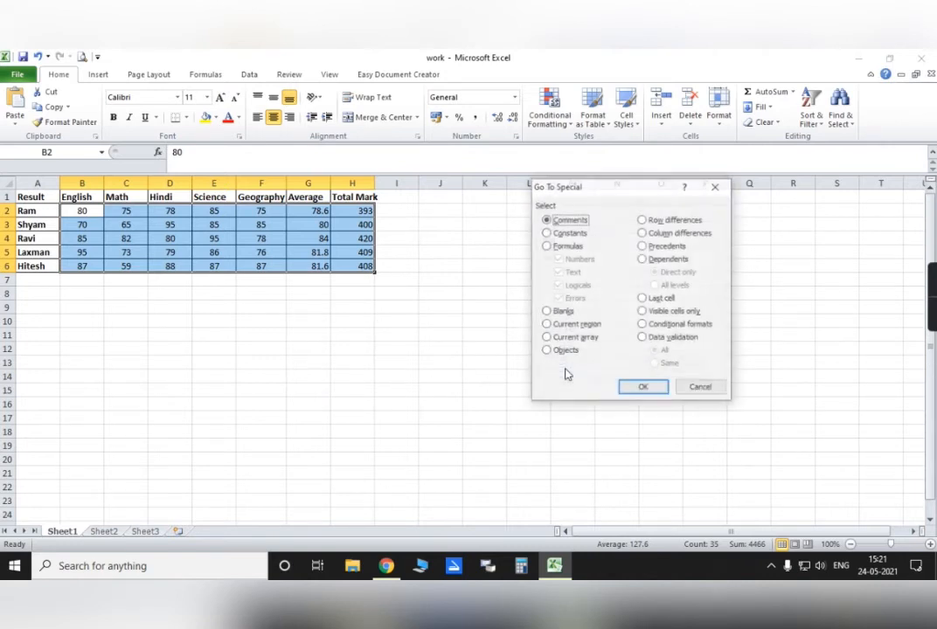
click(546, 246)
click(558, 285)
click(558, 298)
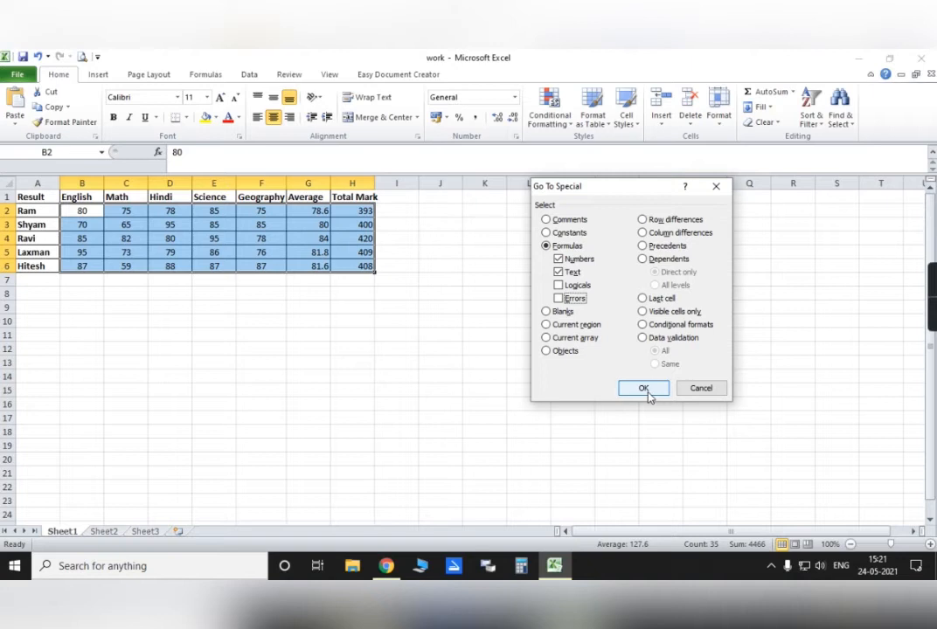
click(645, 390)
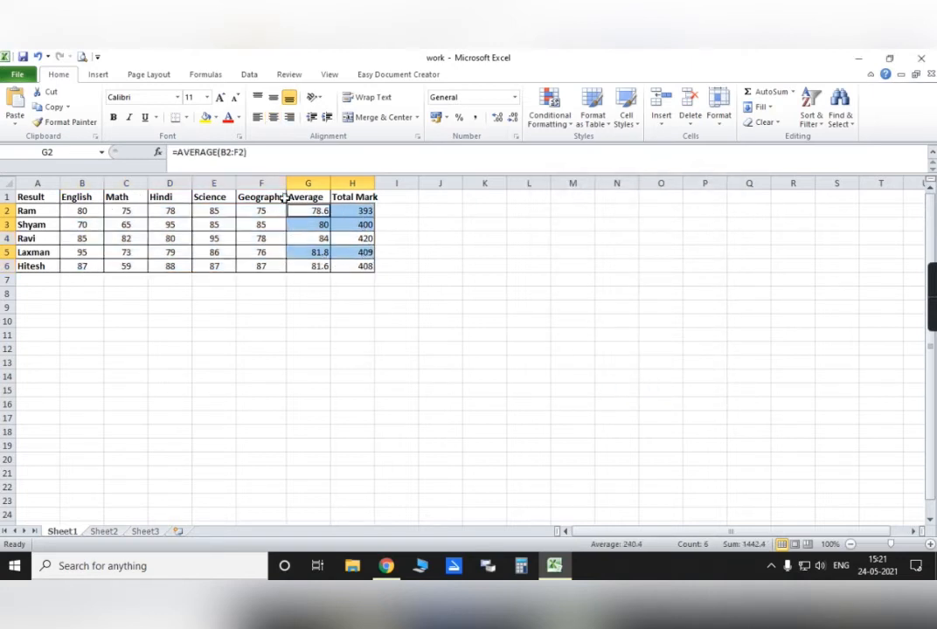
Colour the selected formula cells' text red and check them by turning the formula display on and off
click(227, 118)
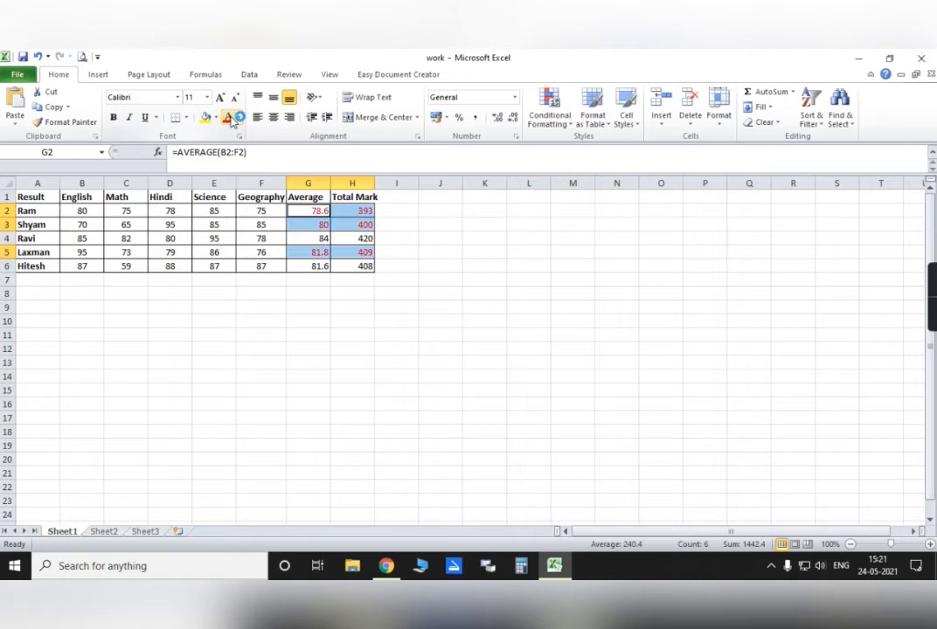
click(381, 295)
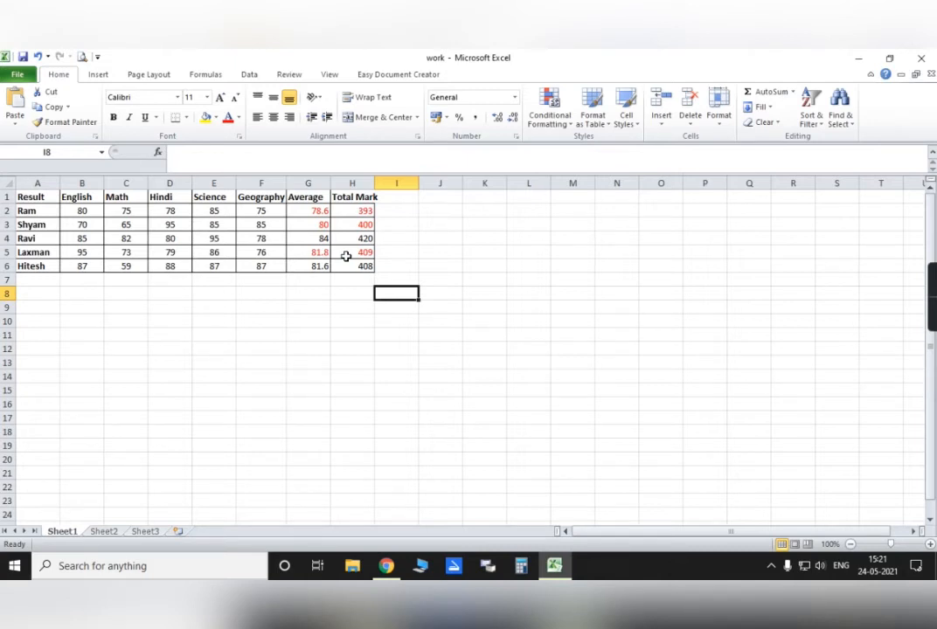
key(ctrl+grave)
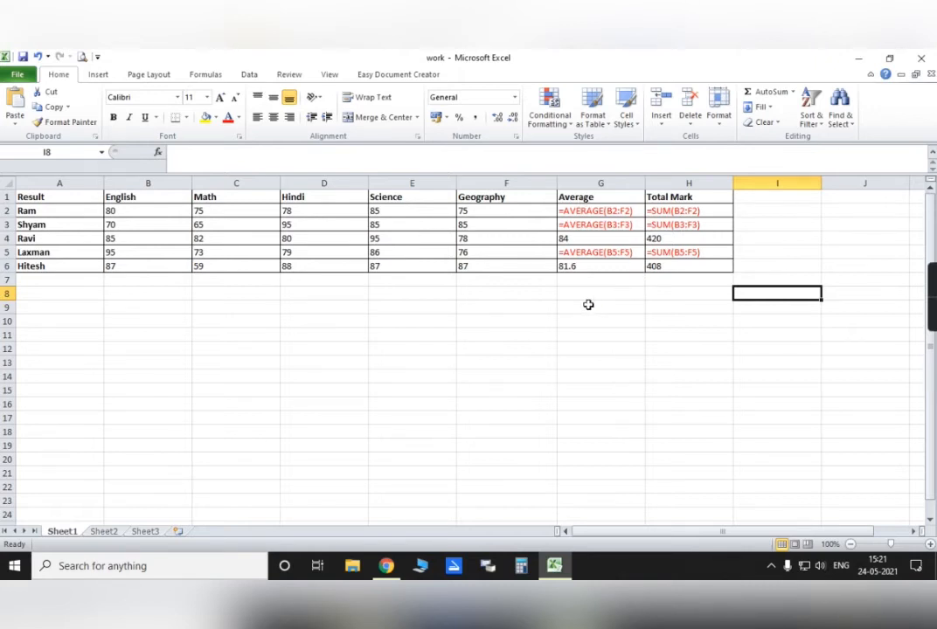
key(ctrl+grave)
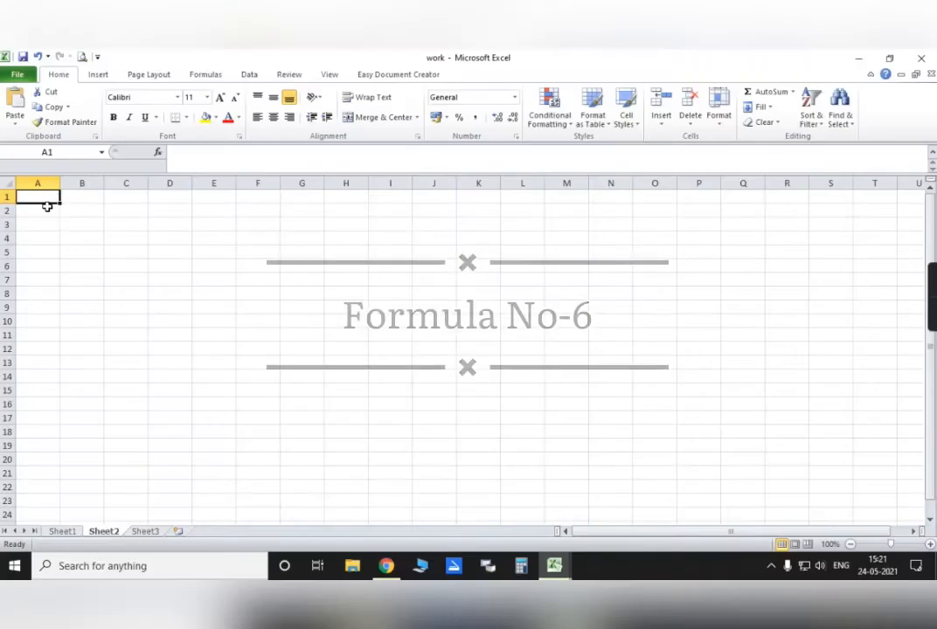
On Sheet2, enter the header Name in A1 and the first two people's full names in A2 and A3
text(Name)
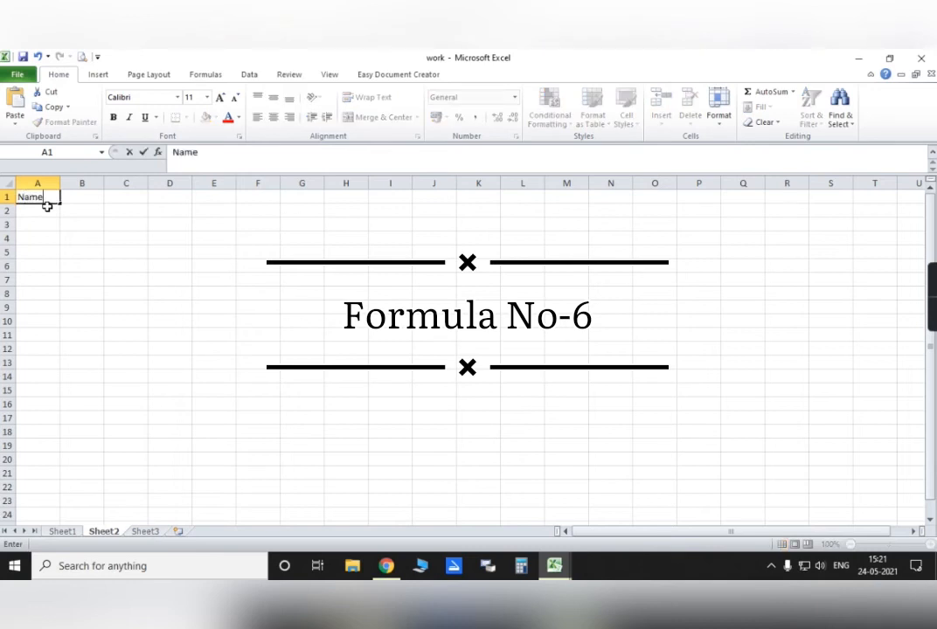
key(Tab)
key(Return)
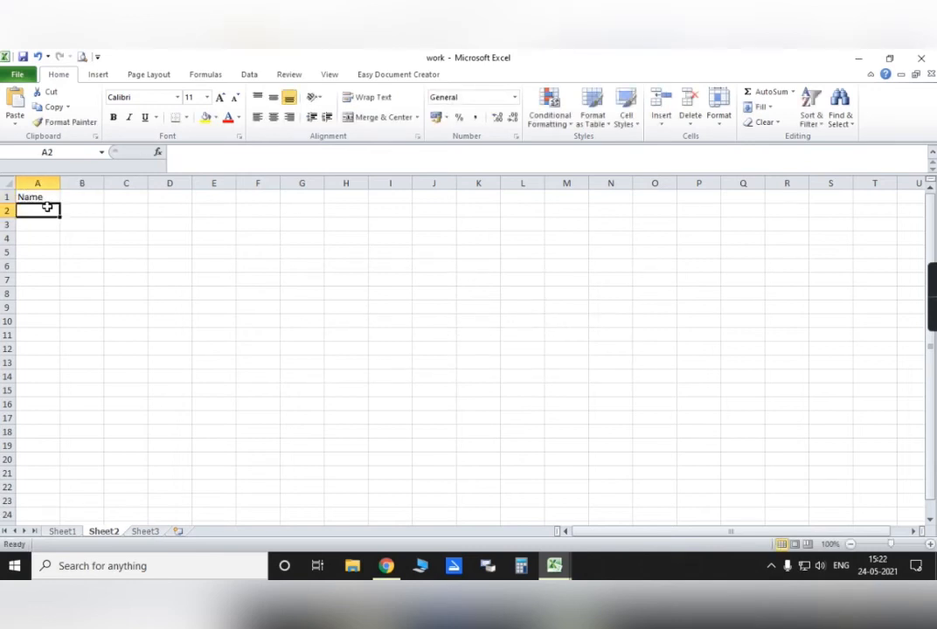
text(Rajesh)
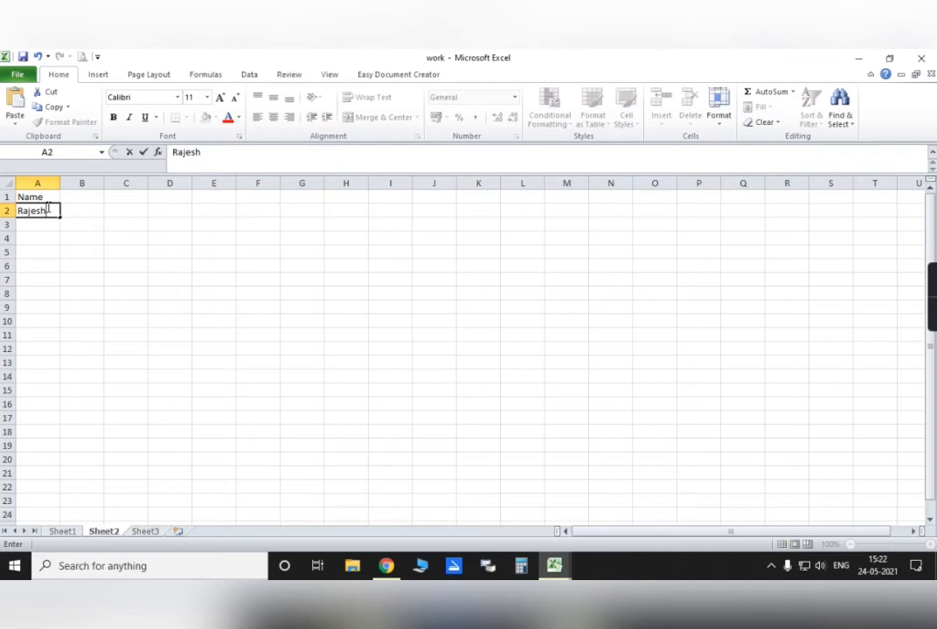
text( Pradhan)
key(Return)
text(Santos)
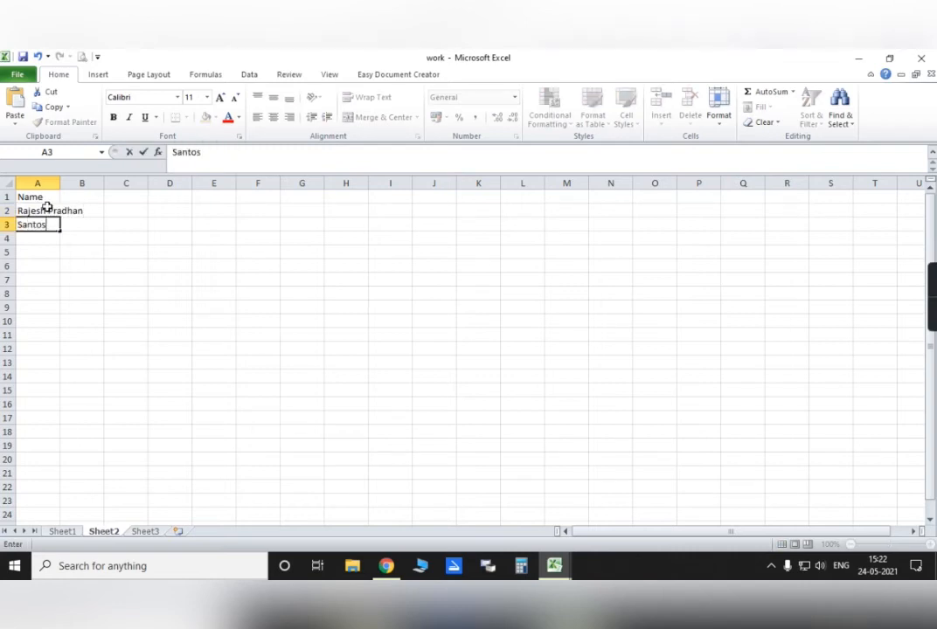
text(h Swain)
key(Return)
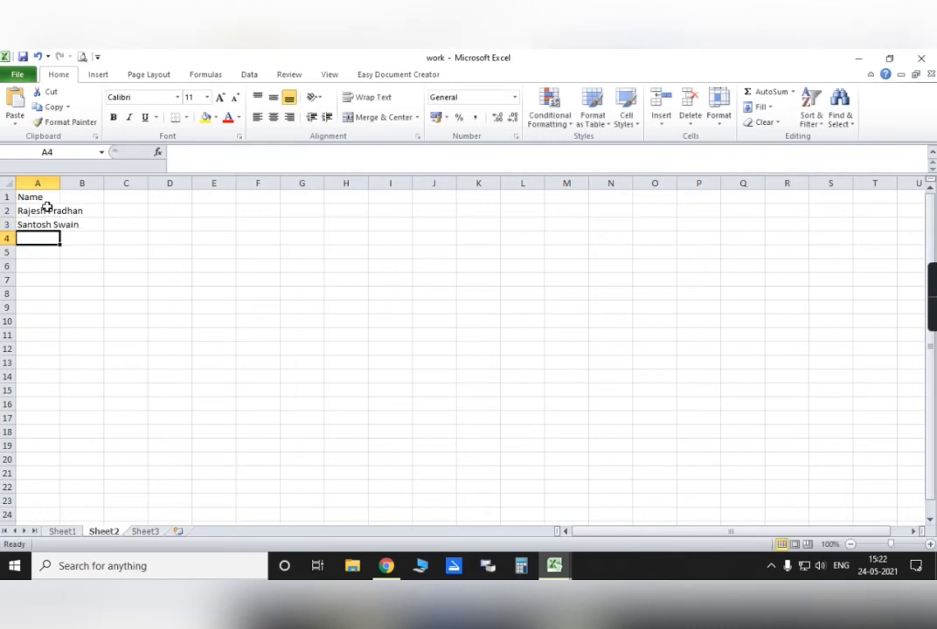
Fill A4:A6 with three more people's full names
text(Suraj)
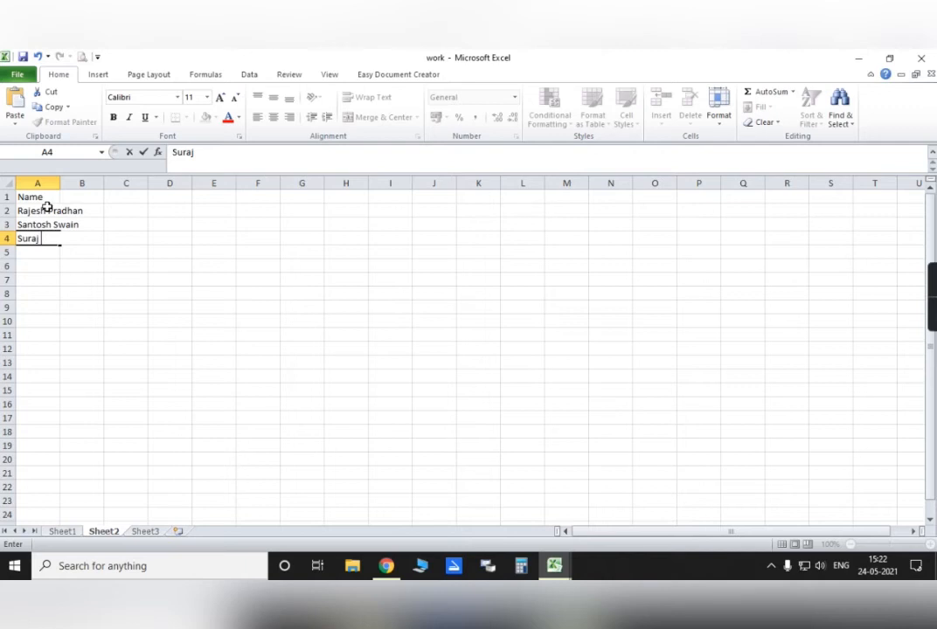
text(Panchali)
key(Return)
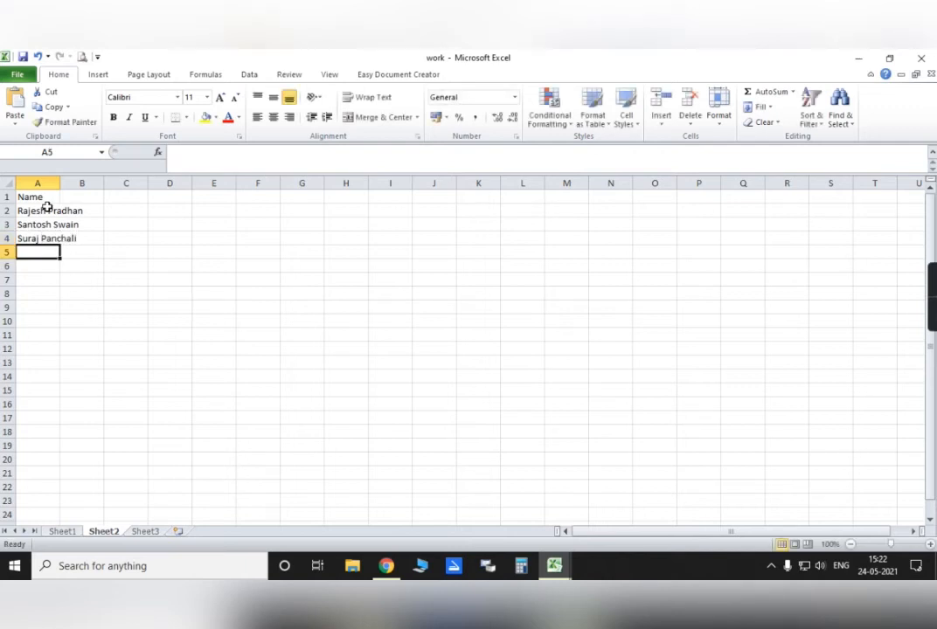
text(Hitesh P)
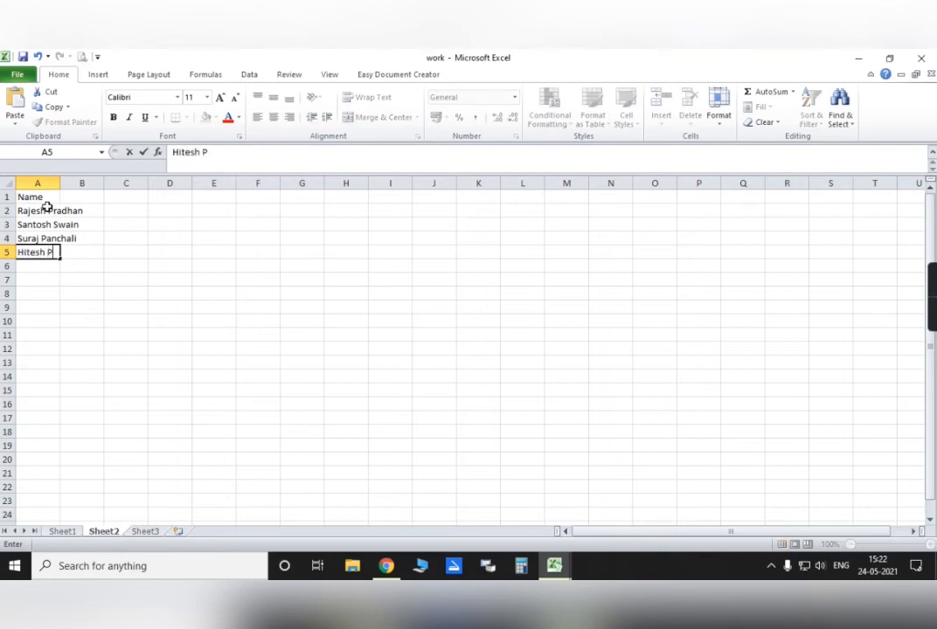
text(rasad)
key(Return)
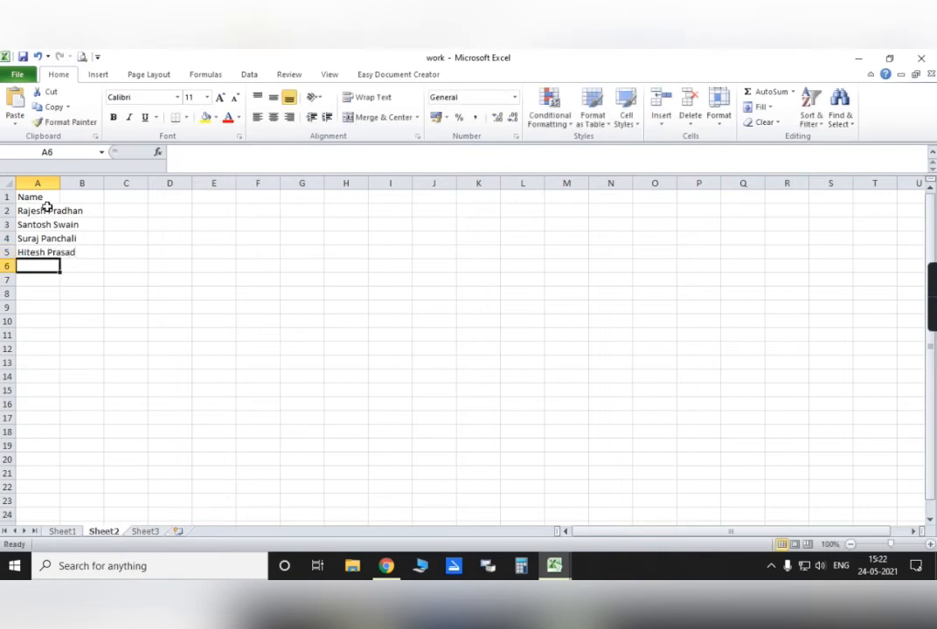
text(Rit)
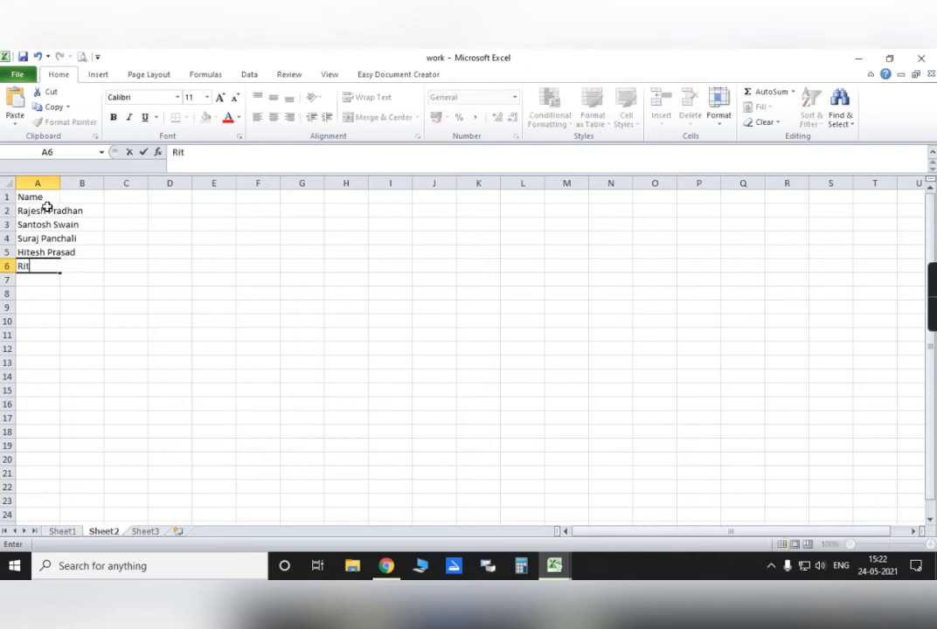
text(esh Ranan)
key(BackSpace)
key(BackSpace)
text(ja)
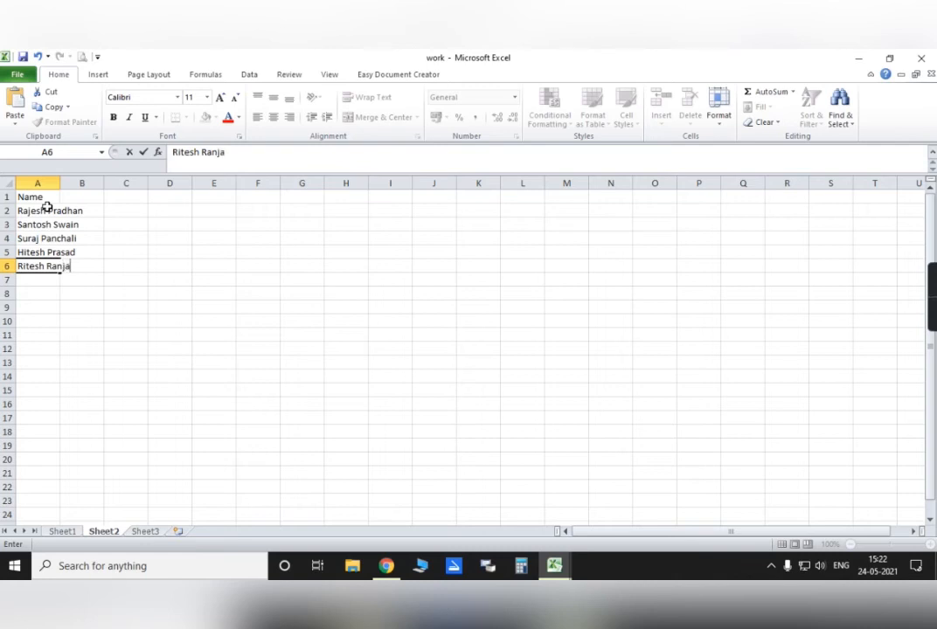
text(n)
key(Return)
Format A1:A6 in bold with all borders and widen column A to fit the full names
drag(31, 209, 43, 264)
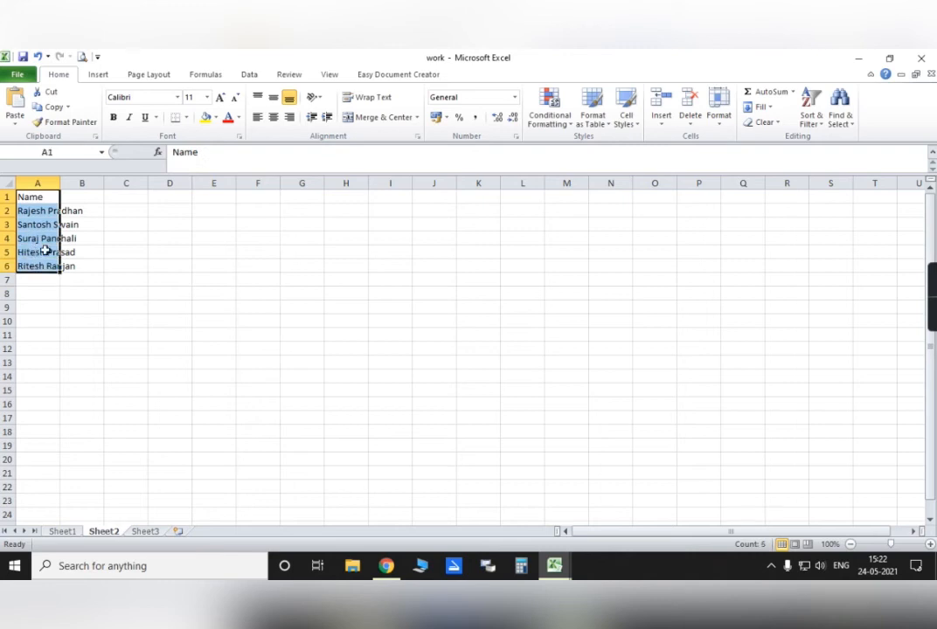
click(113, 118)
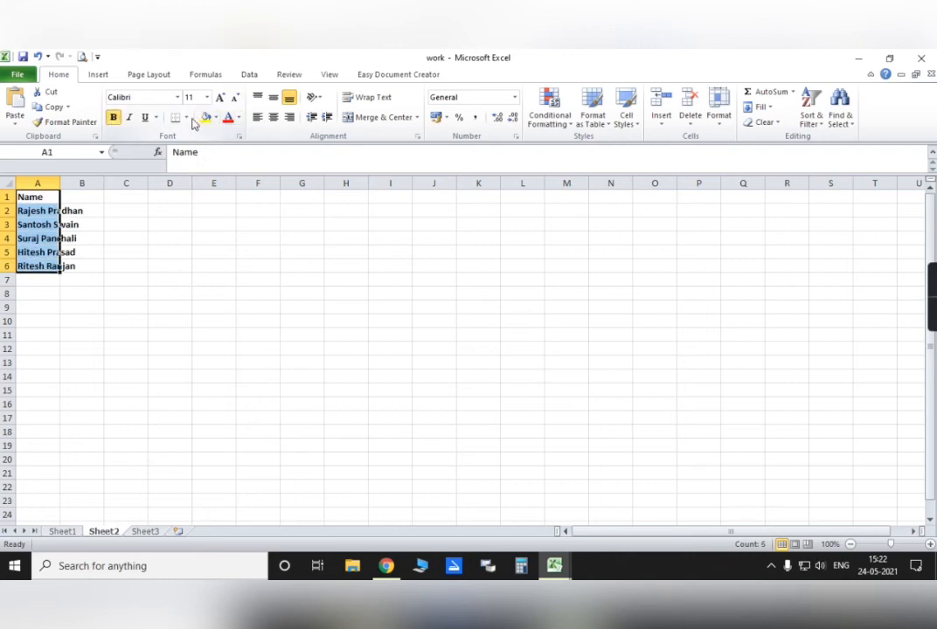
click(186, 118)
click(197, 227)
drag(60, 184, 88, 184)
click(112, 251)
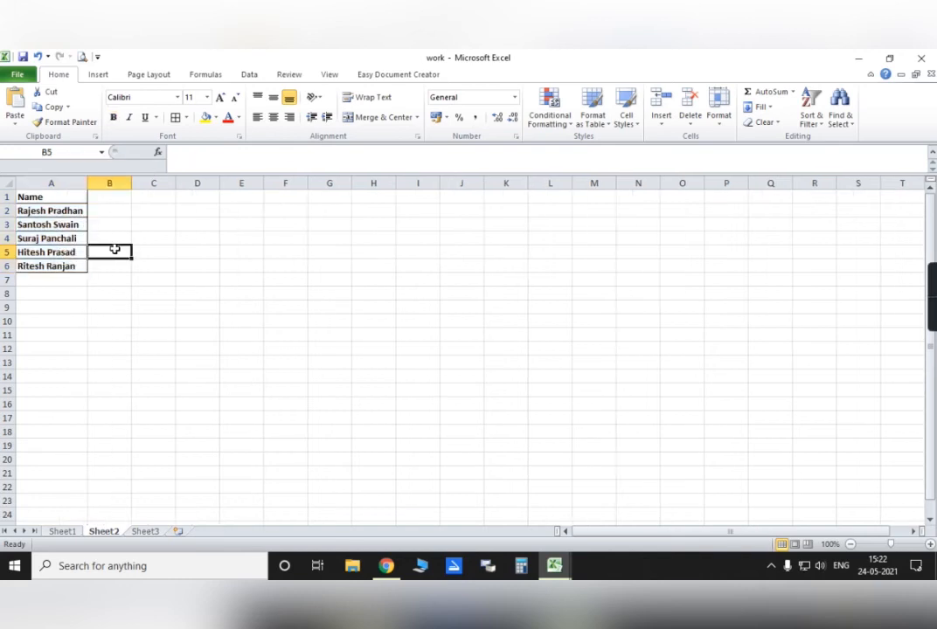
click(63, 202)
click(109, 211)
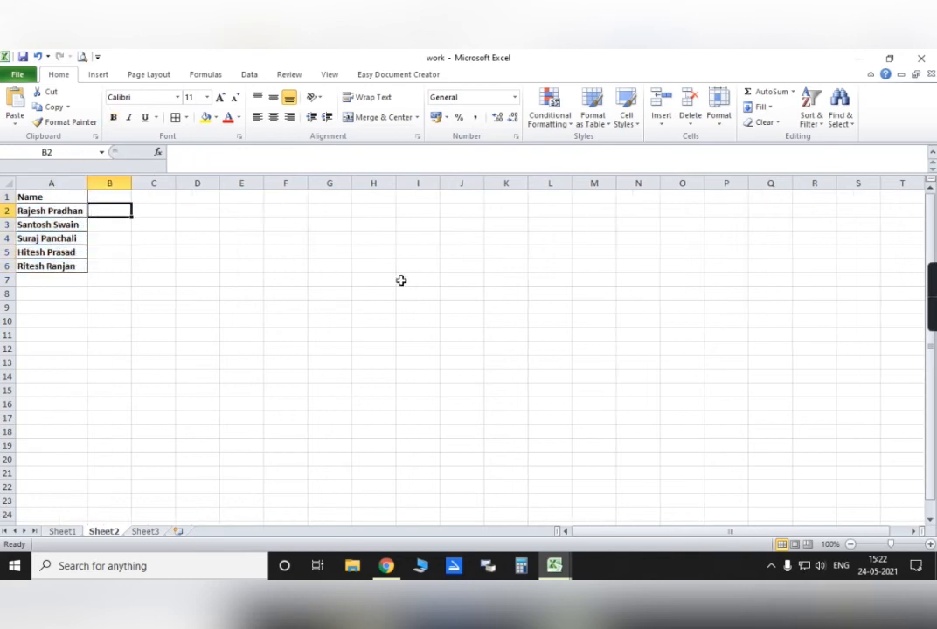
text(Susa)
key(BackSpace)
key(BackSpace)
key(BackSpace)
key(BackSpace)
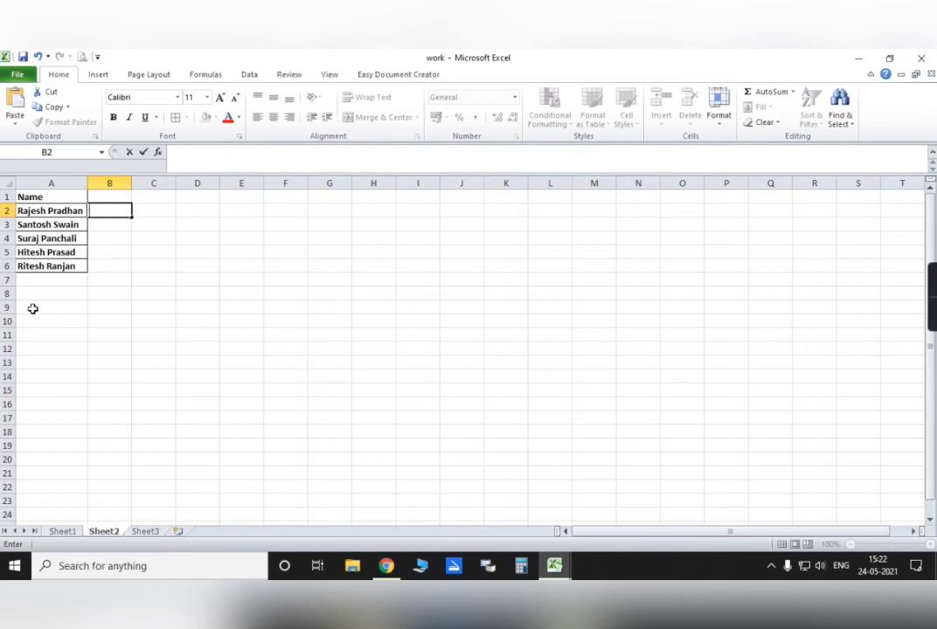
Copy the full names from A2:A6 into B2:B6 and widen column B to fit them
drag(48, 211, 54, 266)
key(ctrl+c)
click(121, 211)
key(ctrl+v)
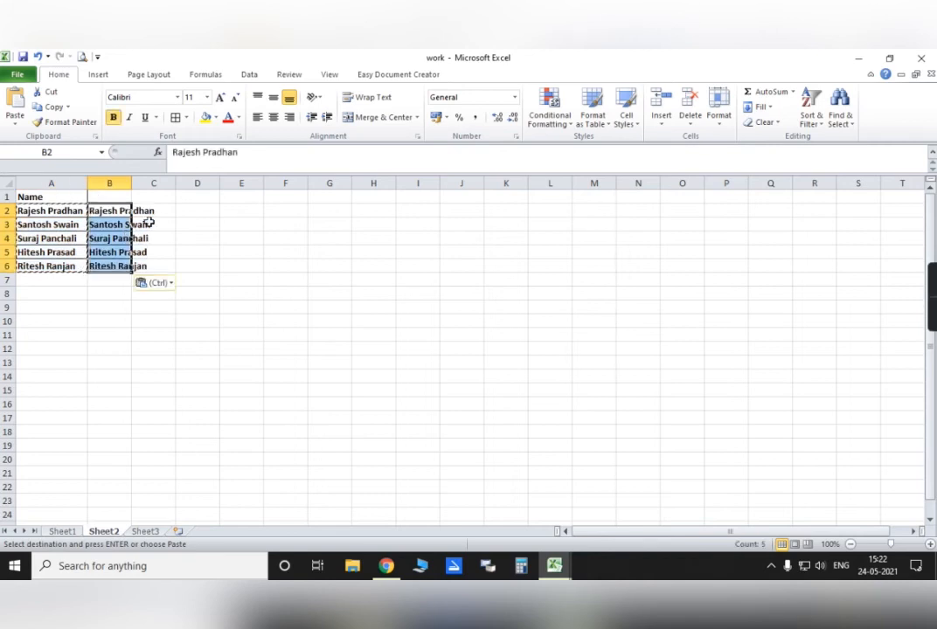
drag(131, 186, 158, 199)
click(126, 193)
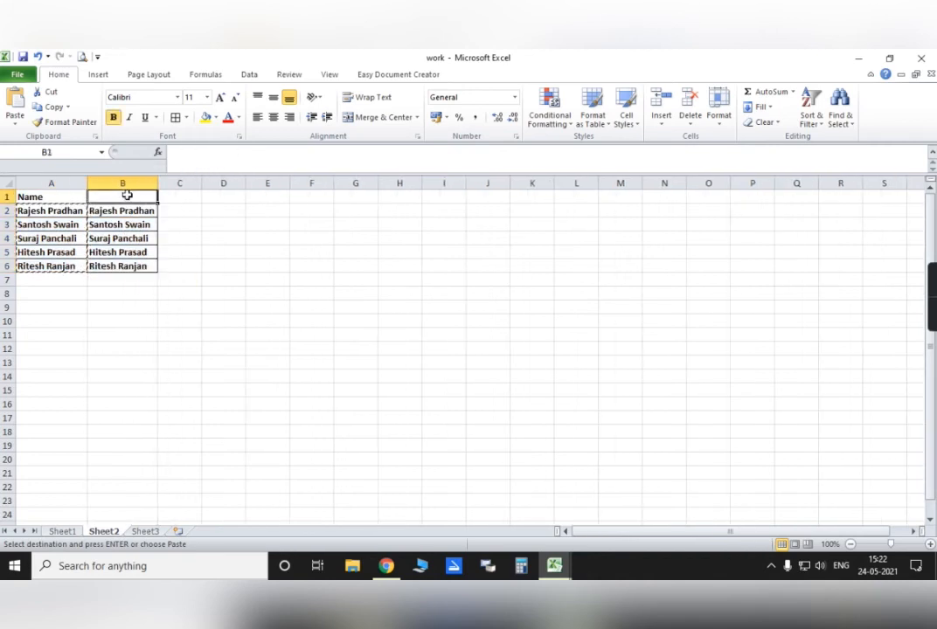
drag(27, 194, 135, 267)
key(Escape)
click(108, 269)
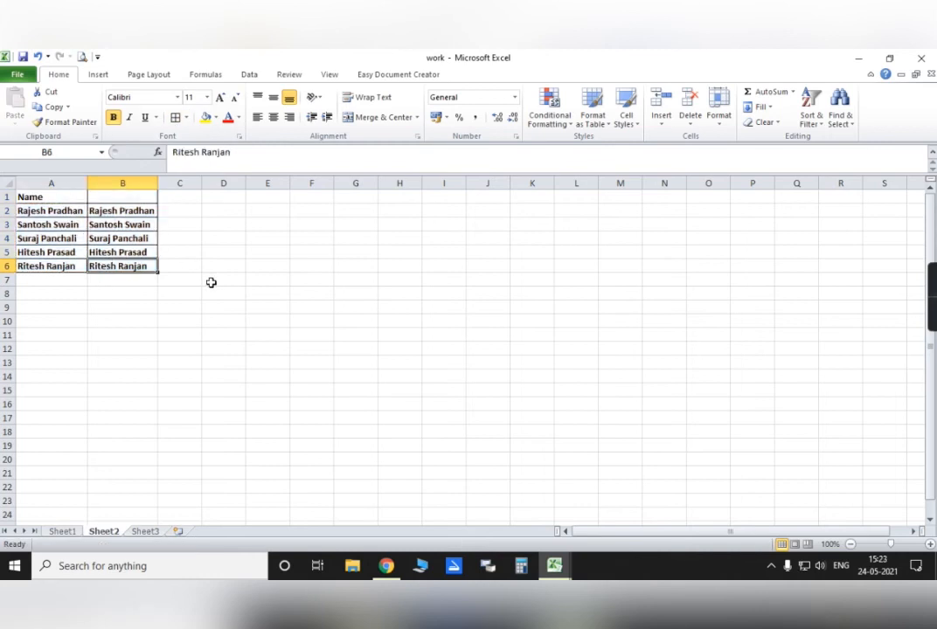
Reduce the full names in A2:A6 to first names by replacing all matches of a space followed by * with nothing
click(96, 305)
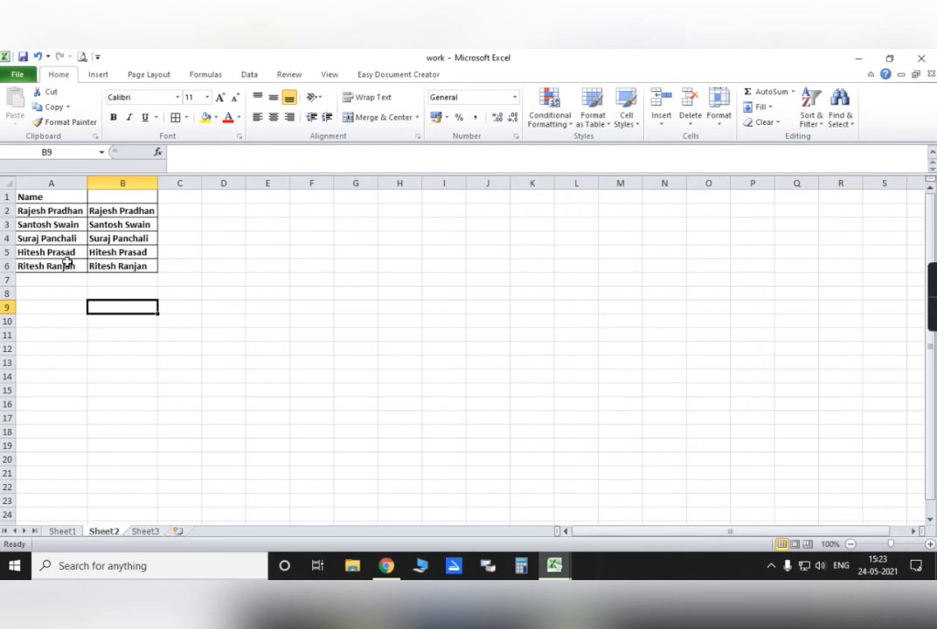
drag(73, 212, 63, 265)
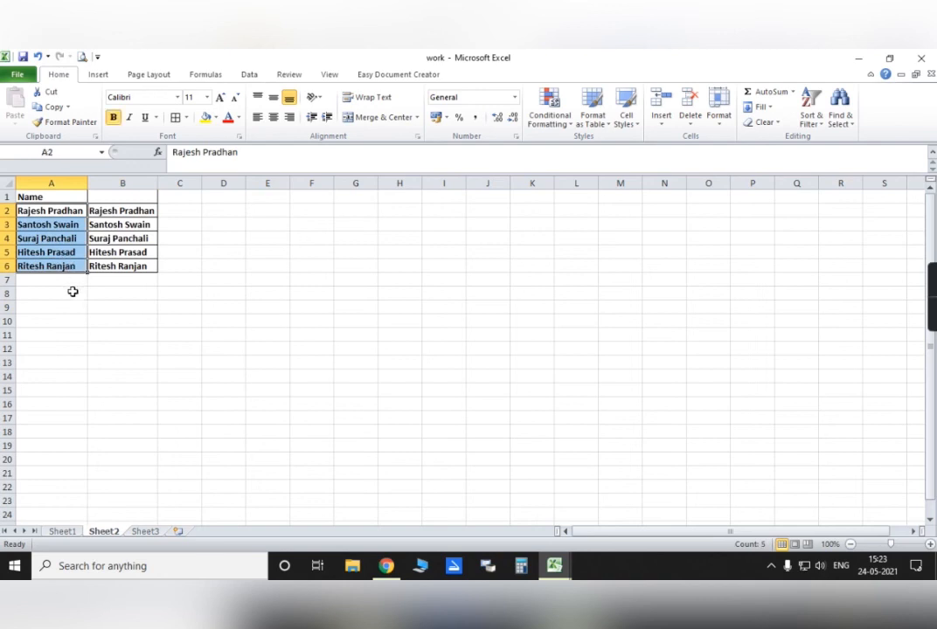
click(74, 300)
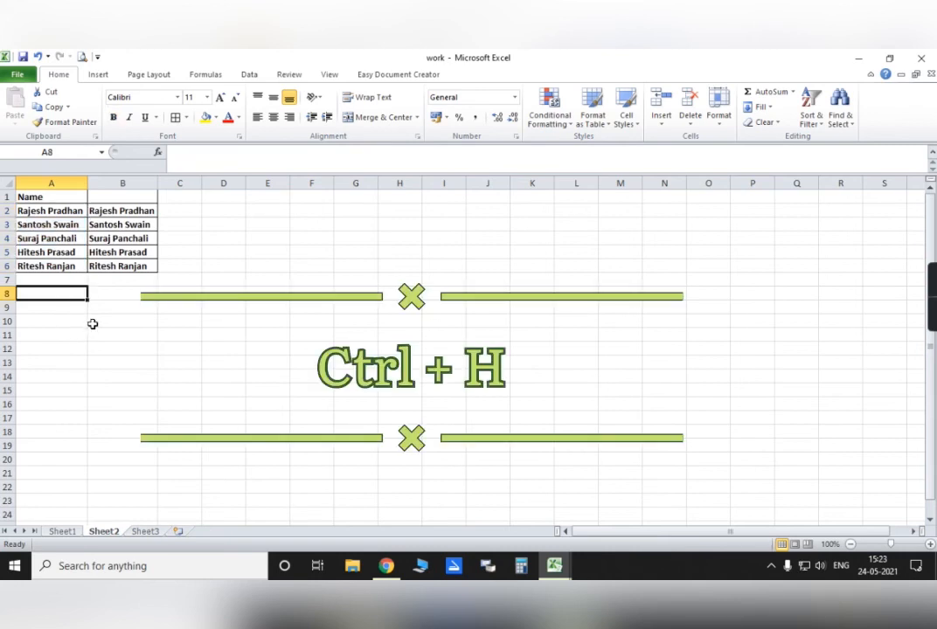
key(ctrl+f)
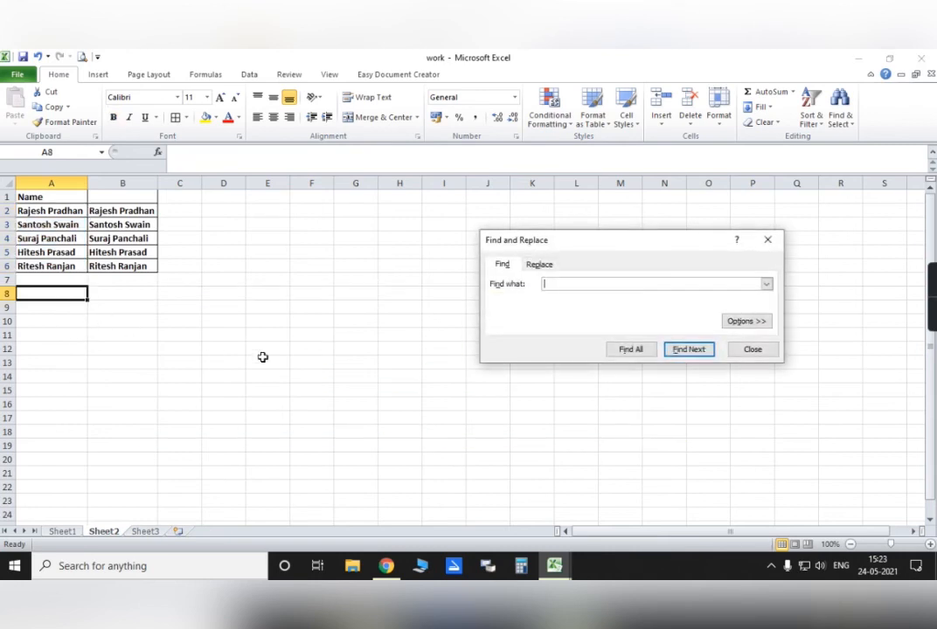
click(541, 265)
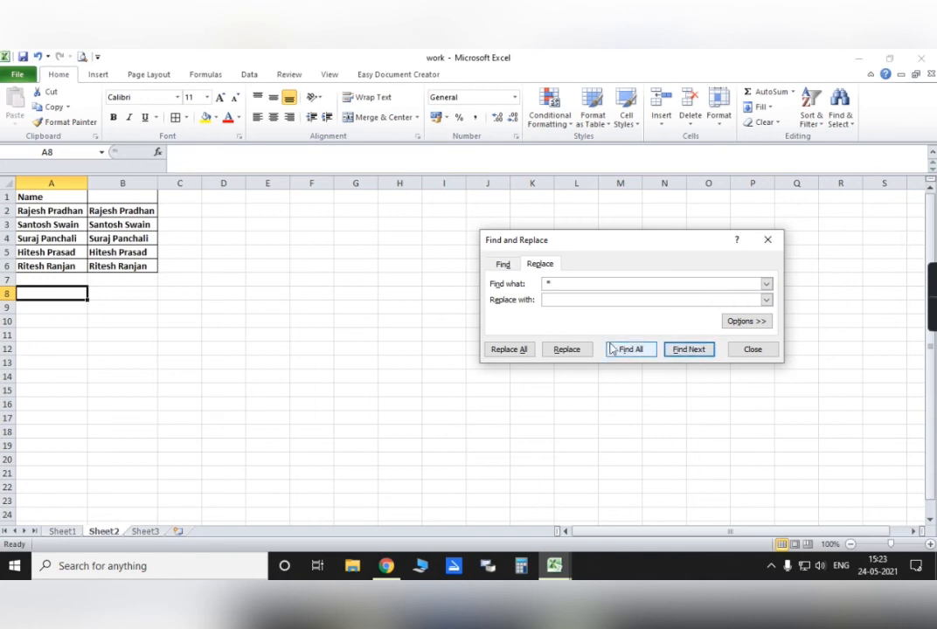
drag(50, 214, 43, 267)
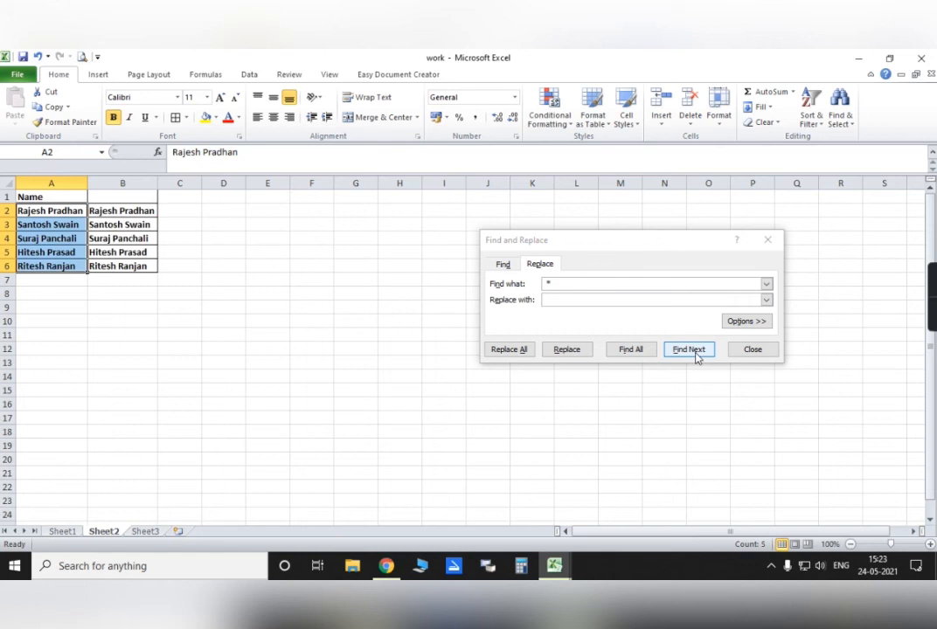
click(567, 350)
click(512, 350)
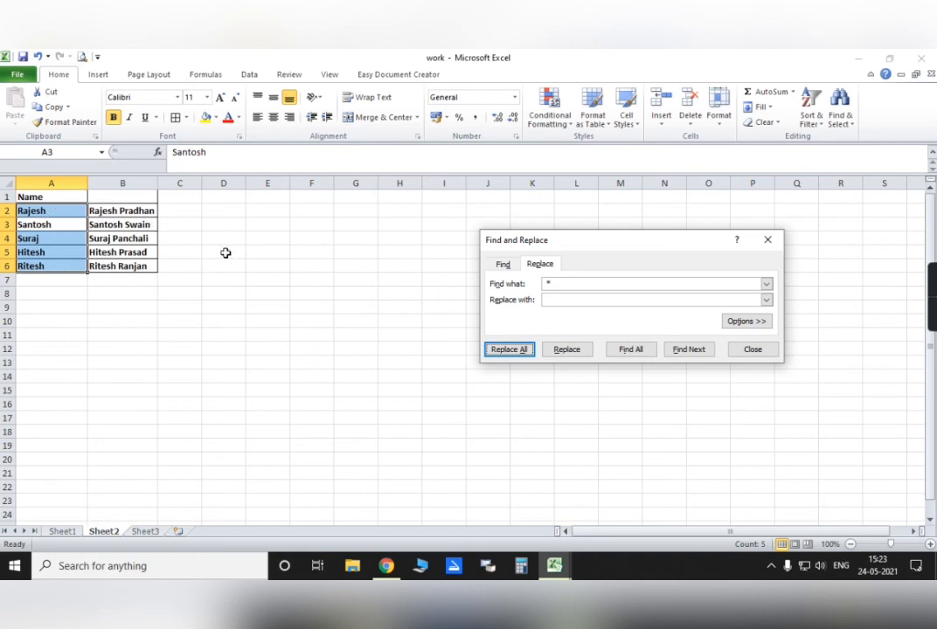
click(767, 241)
Reduce the full names in B2:B6 to surnames by replacing all matches of * followed by a space with nothing
click(126, 265)
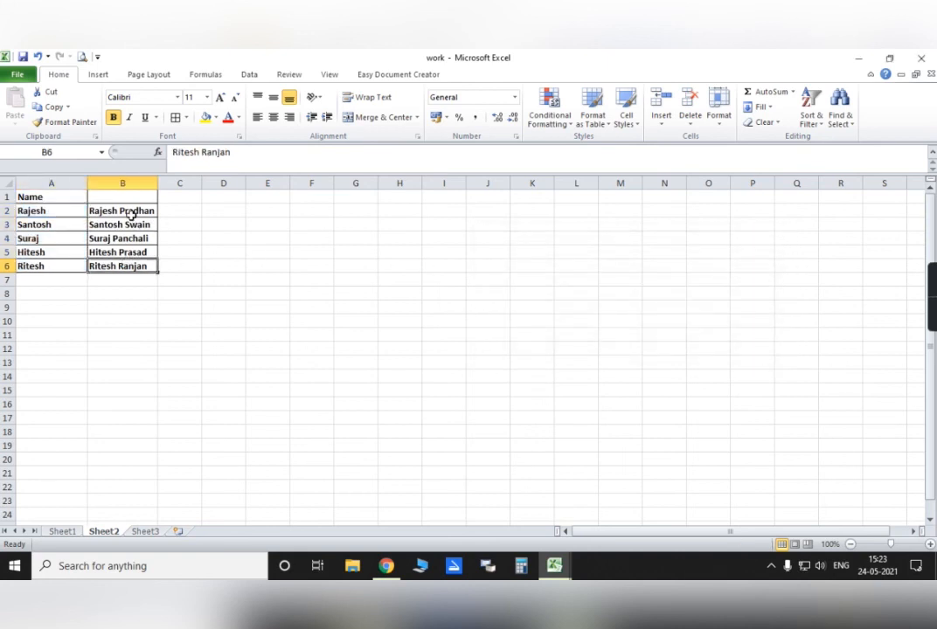
drag(129, 213, 132, 273)
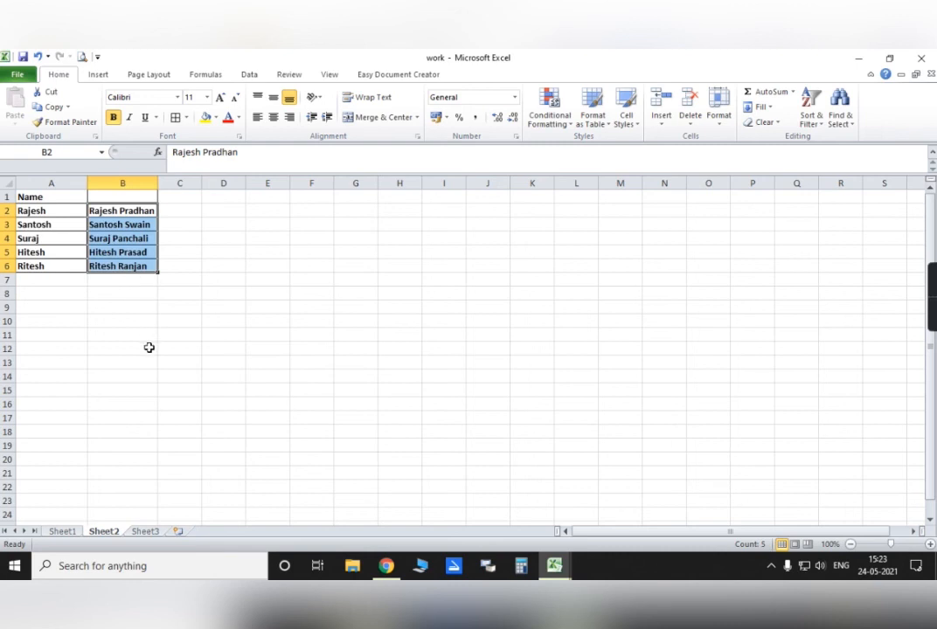
key(ctrl+f)
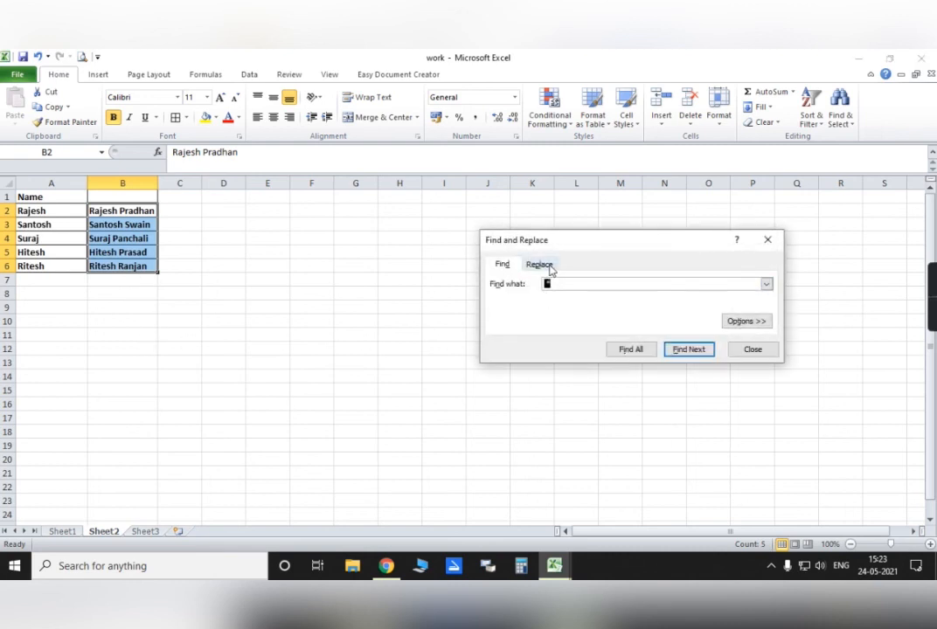
click(542, 265)
click(560, 300)
click(560, 284)
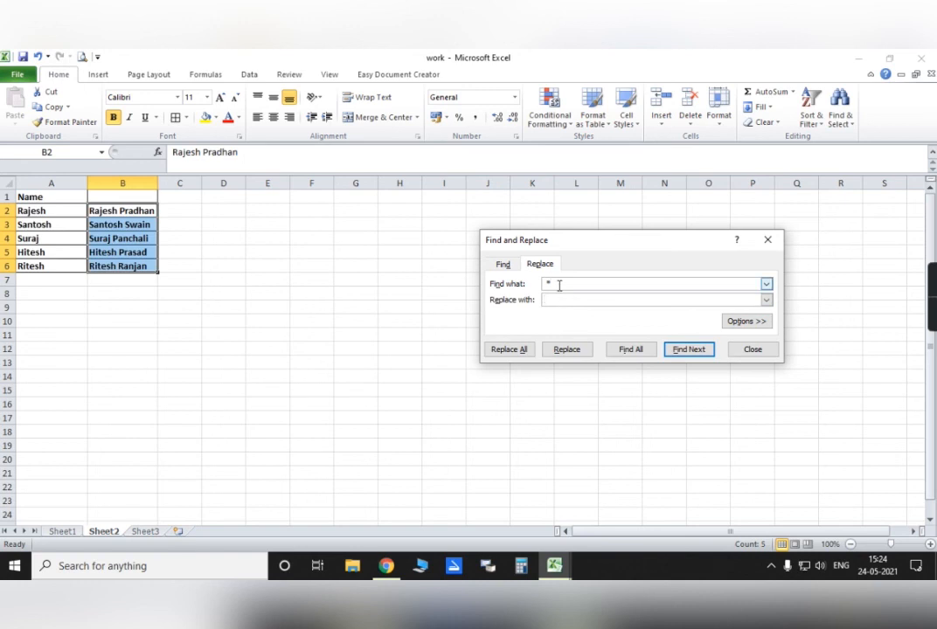
key(BackSpace)
text(*)
click(509, 350)
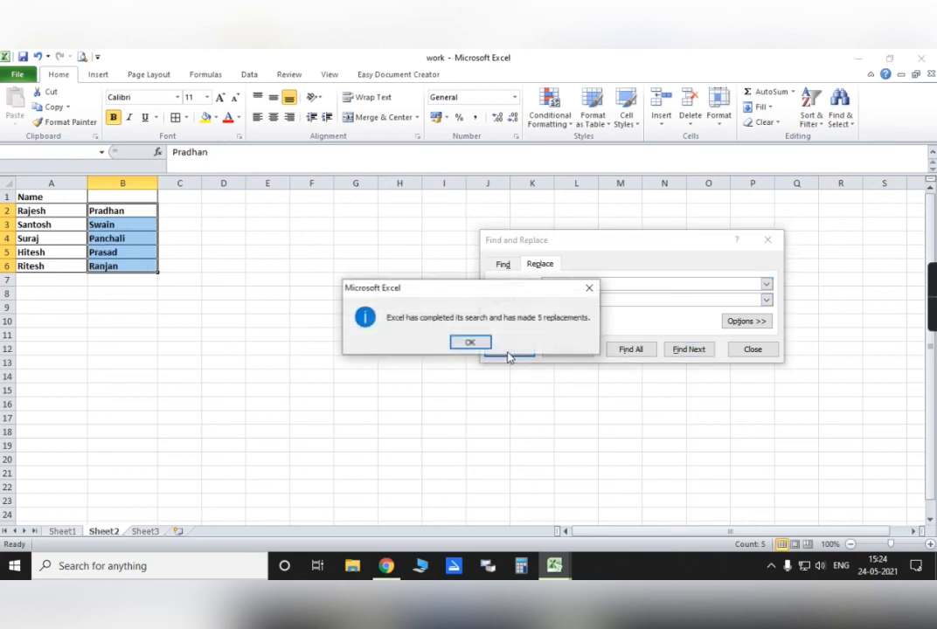
click(478, 346)
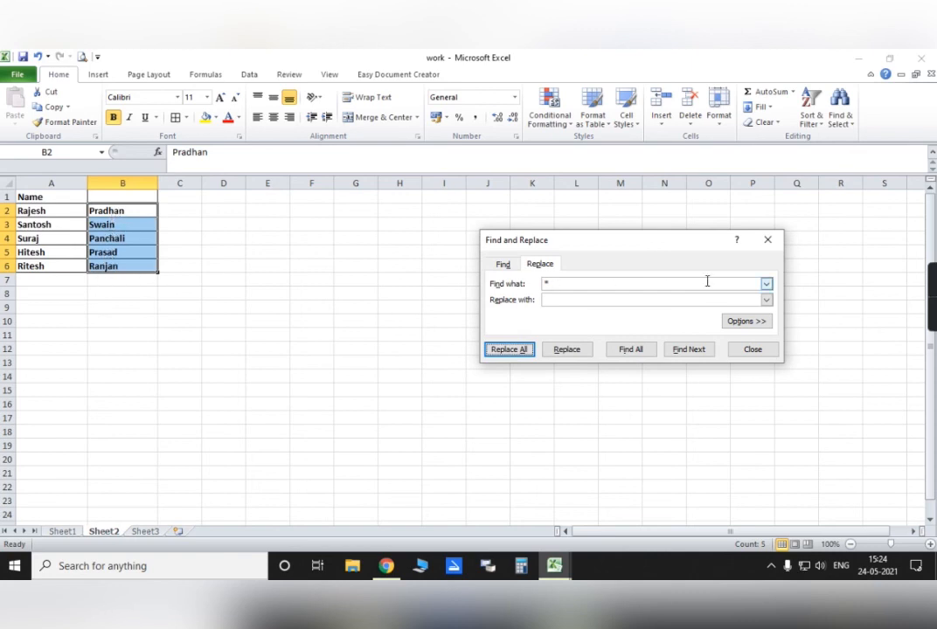
click(767, 244)
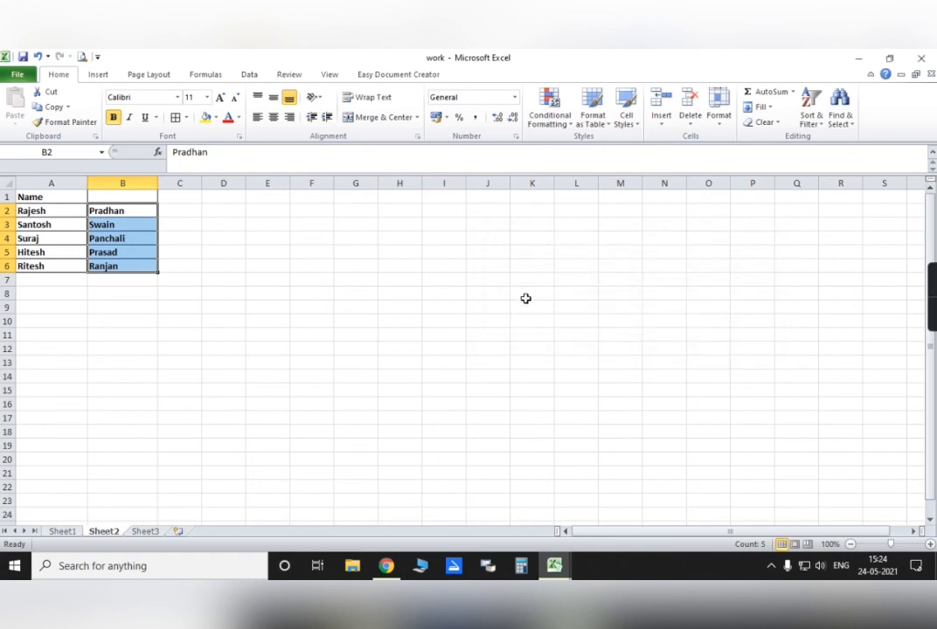